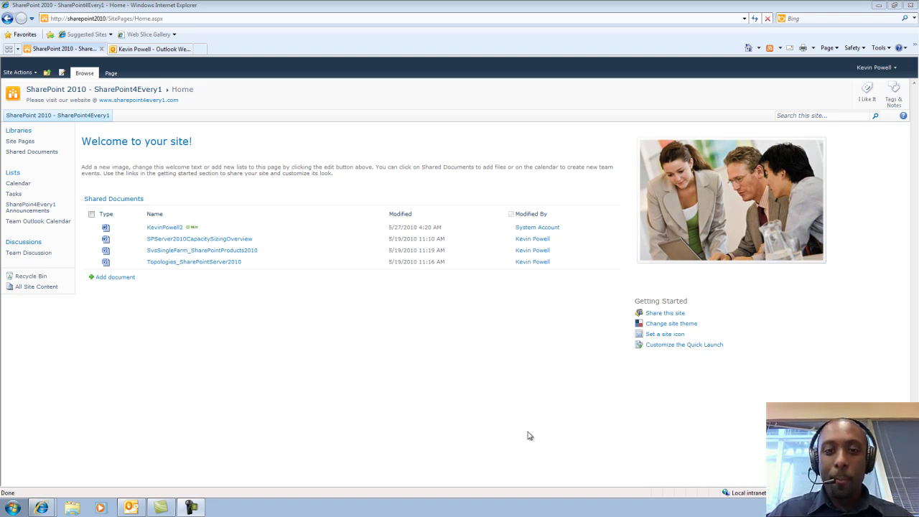
View the Team Outlook Calendar on the team site and the My Content page of the personal site.
left_click(53, 229)
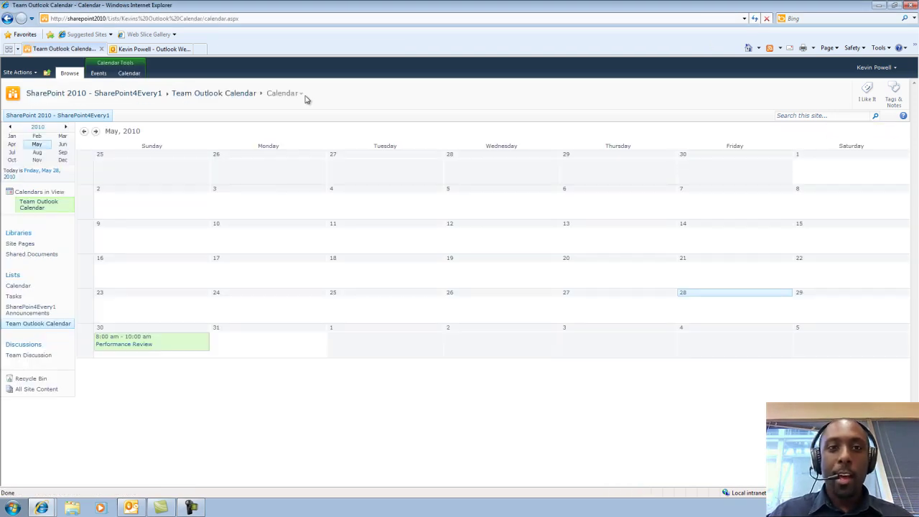
left_click(868, 68)
left_click(833, 105)
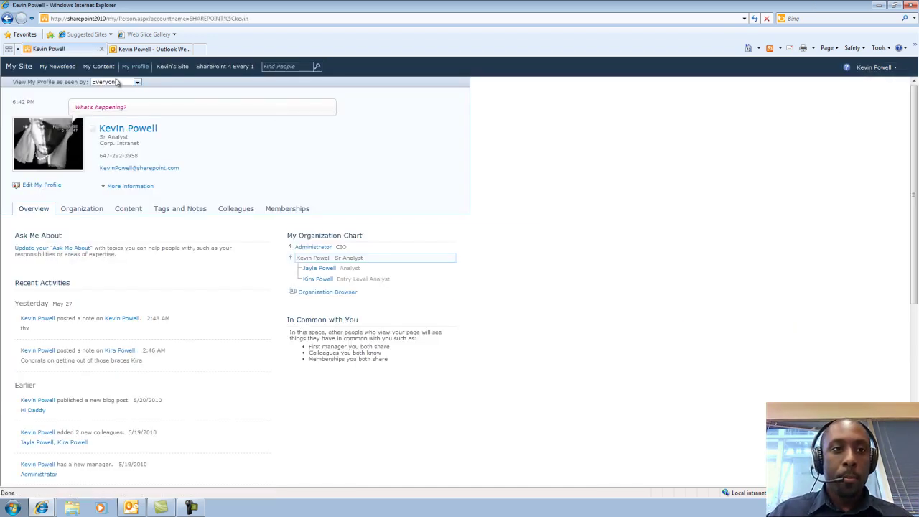
left_click(107, 67)
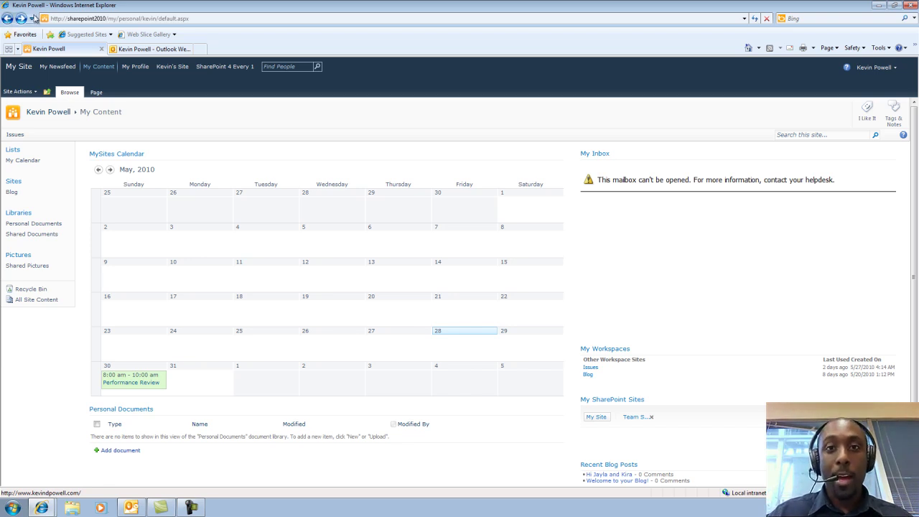
Return to the Team Outlook Calendar and connect it to Outlook, allowing the website to open the program.
left_click(31, 19)
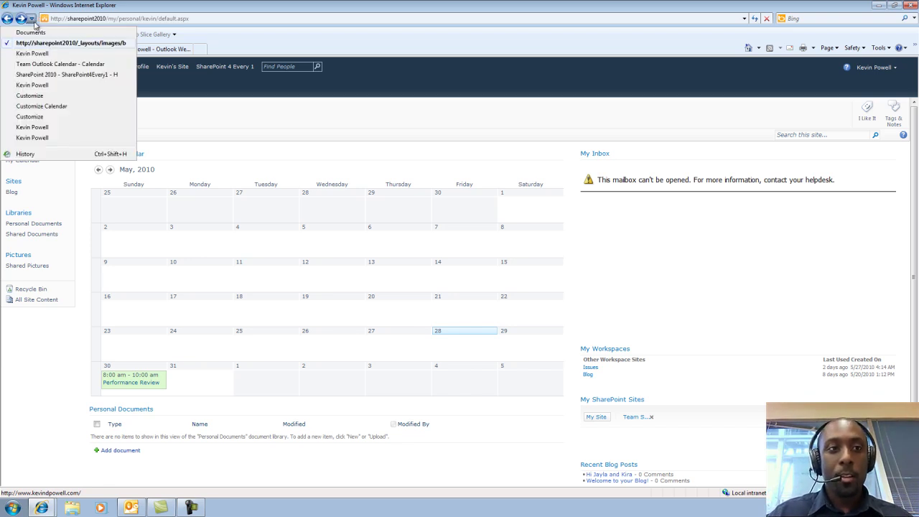
left_click(33, 65)
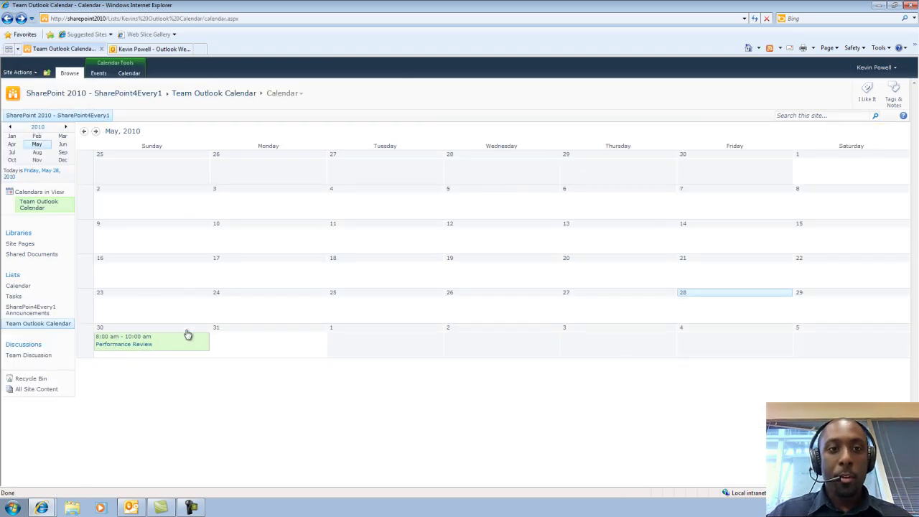
left_click(130, 73)
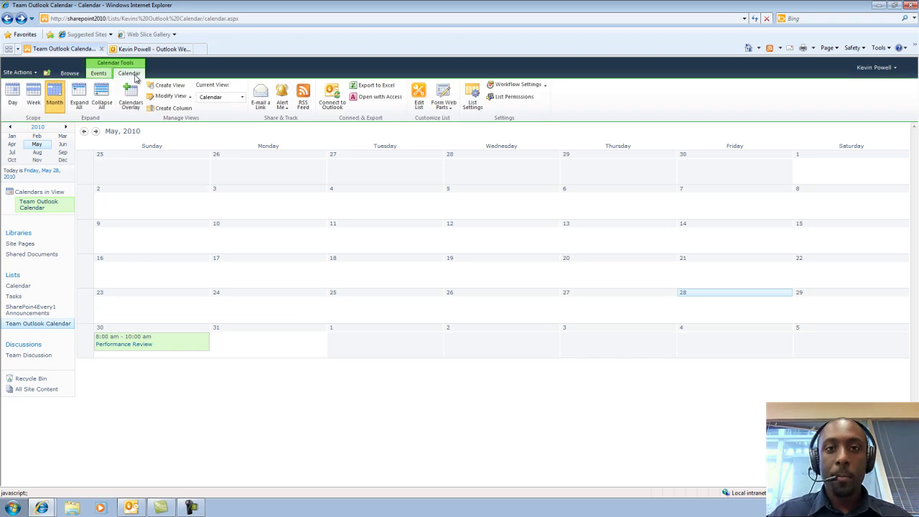
left_click(333, 108)
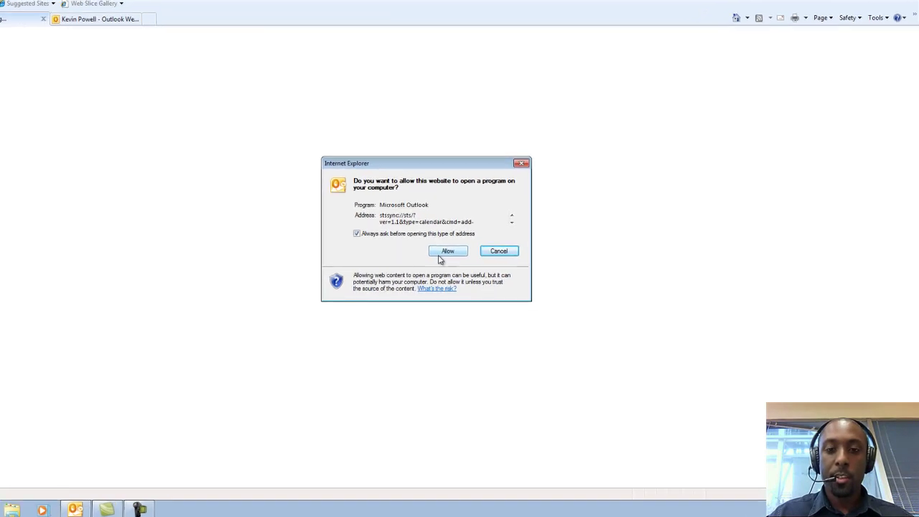
left_click(442, 253)
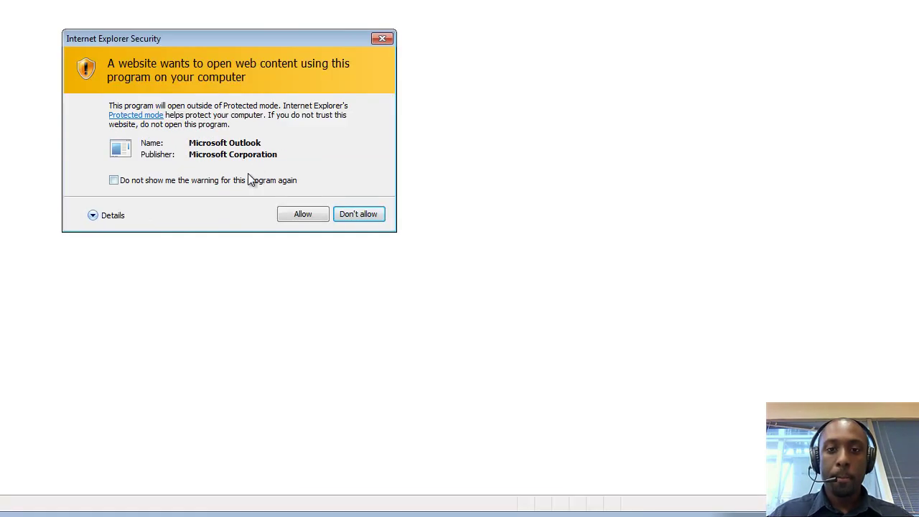
left_click(291, 216)
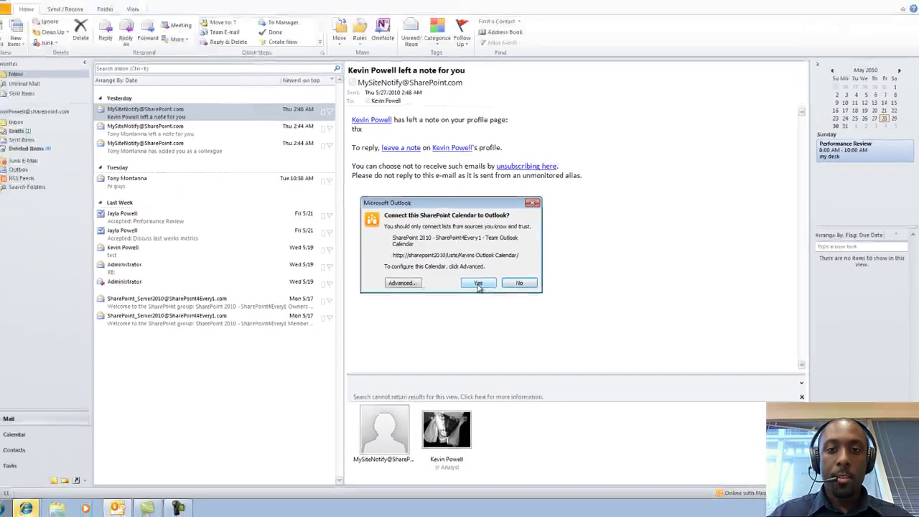
left_click(478, 284)
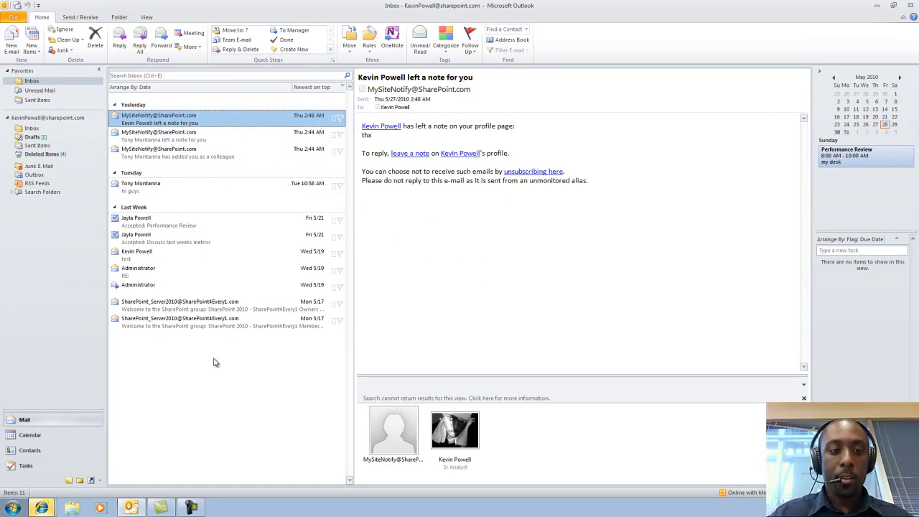
left_click(68, 435)
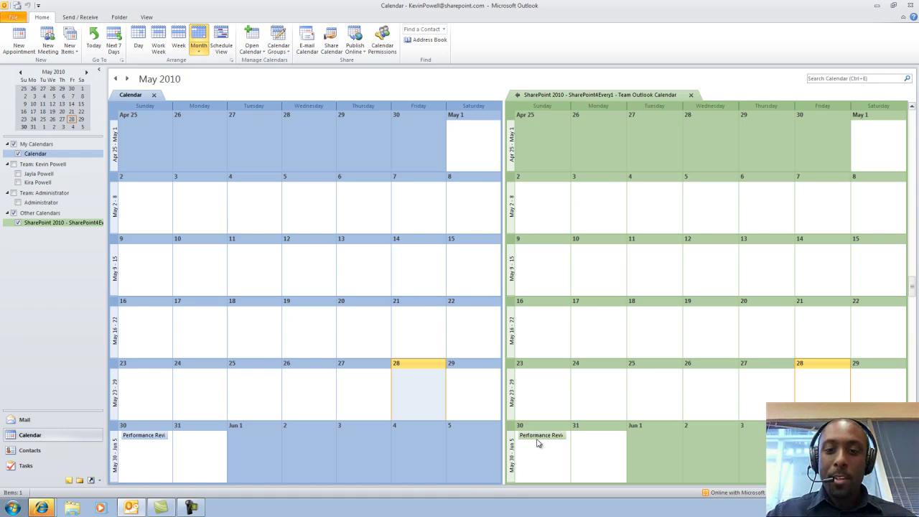
left_click(602, 383)
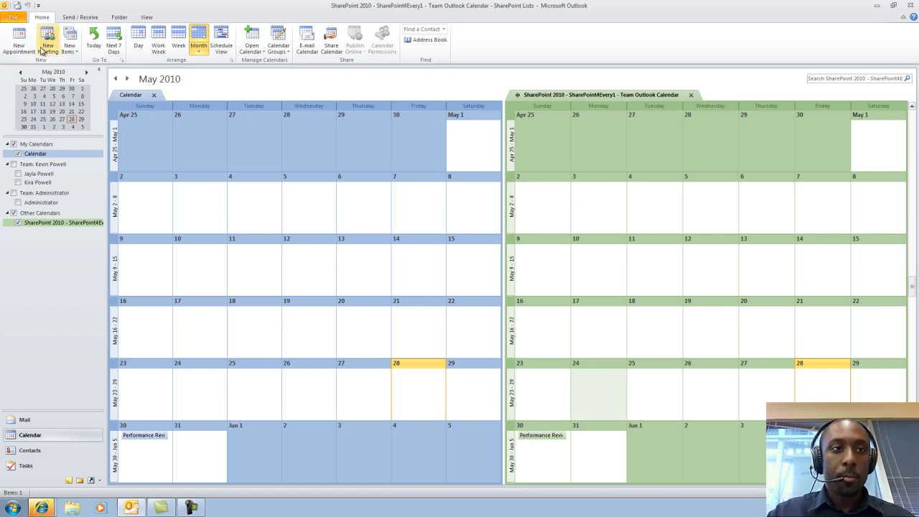
left_click(22, 46)
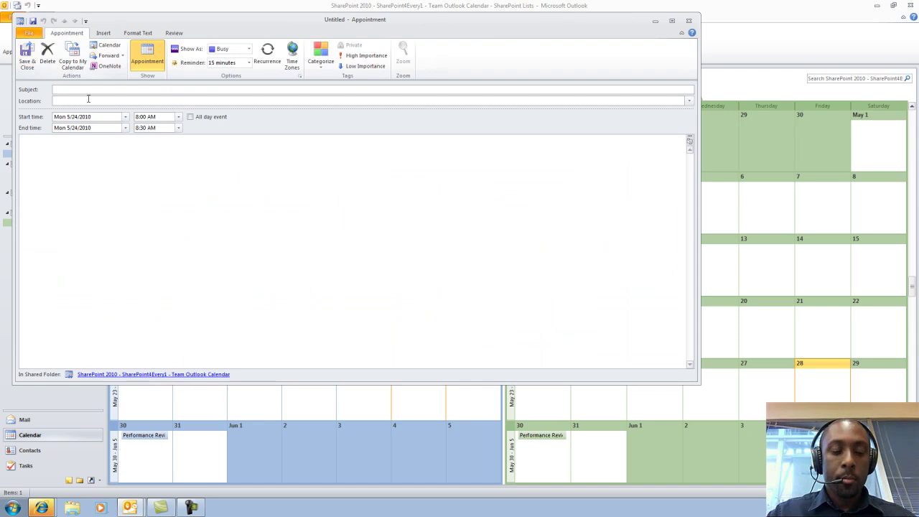
type("Meeting 1")
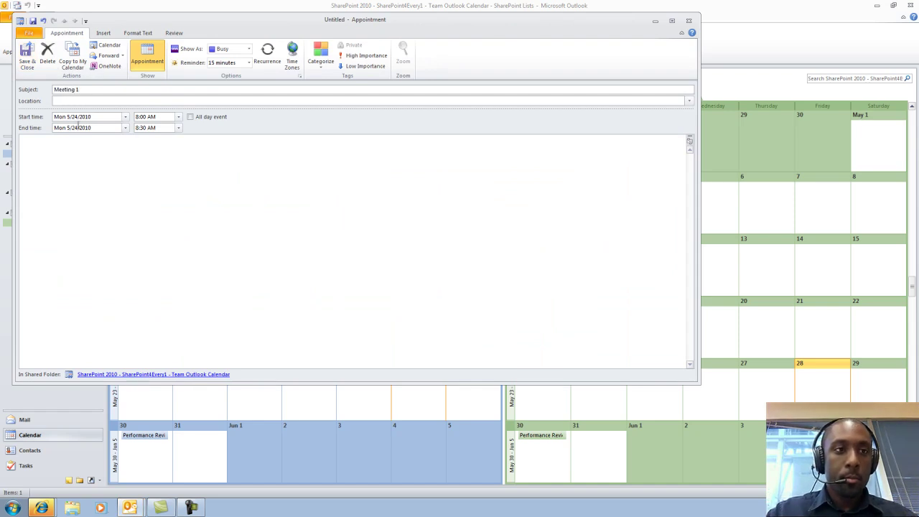
left_click(86, 102)
type("TBD")
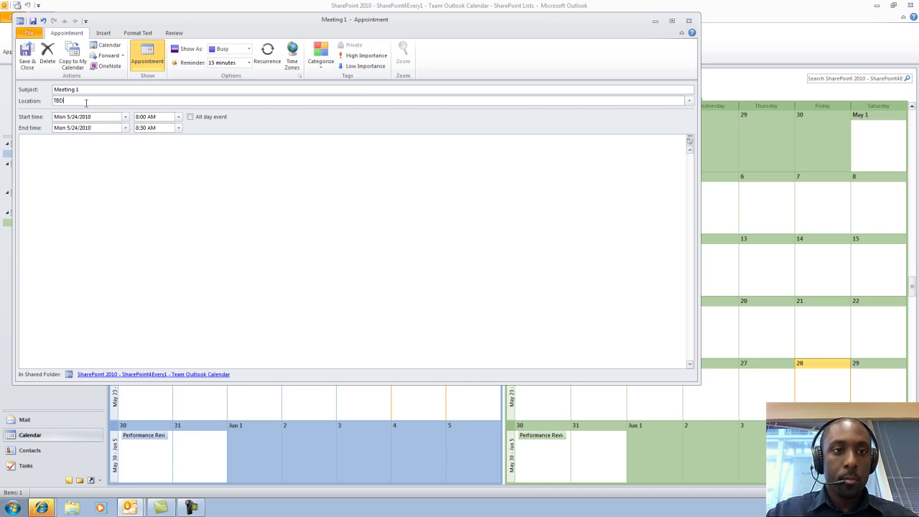
Set the Meeting 1 start time to 10:00 AM, add the description "Meeting to discuss Stuff", and save the appointment.
left_click(179, 117)
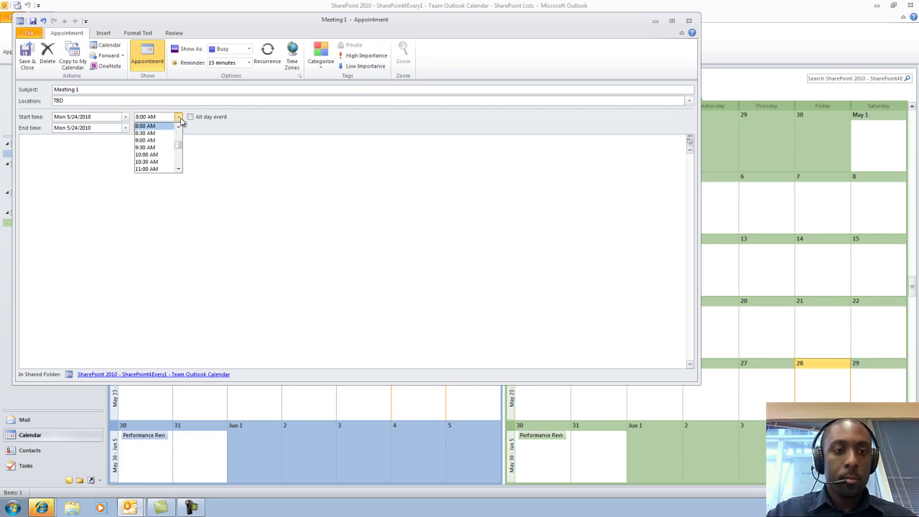
left_click(160, 154)
left_click(141, 175)
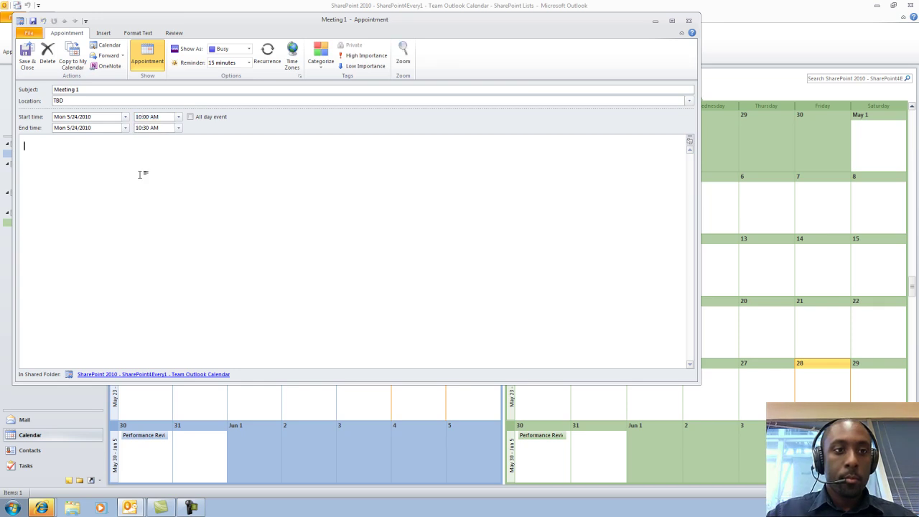
type("ting to discus")
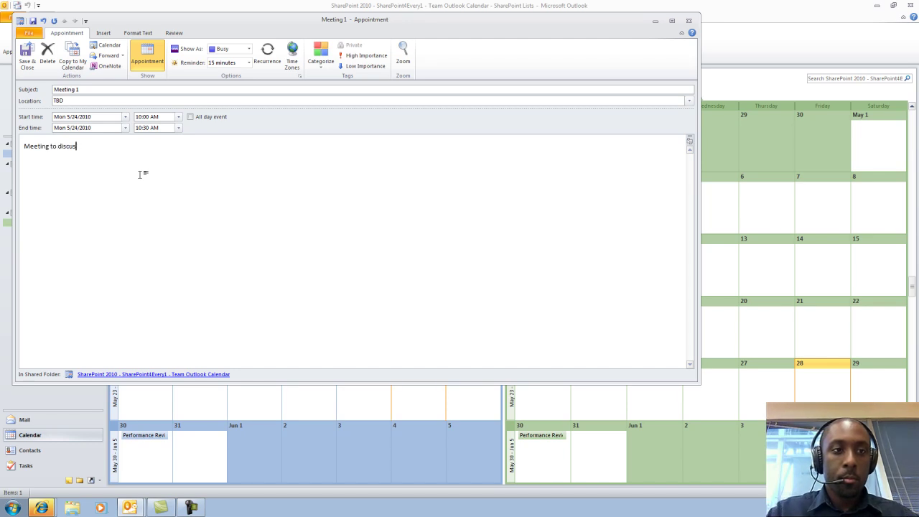
type("s Stuff")
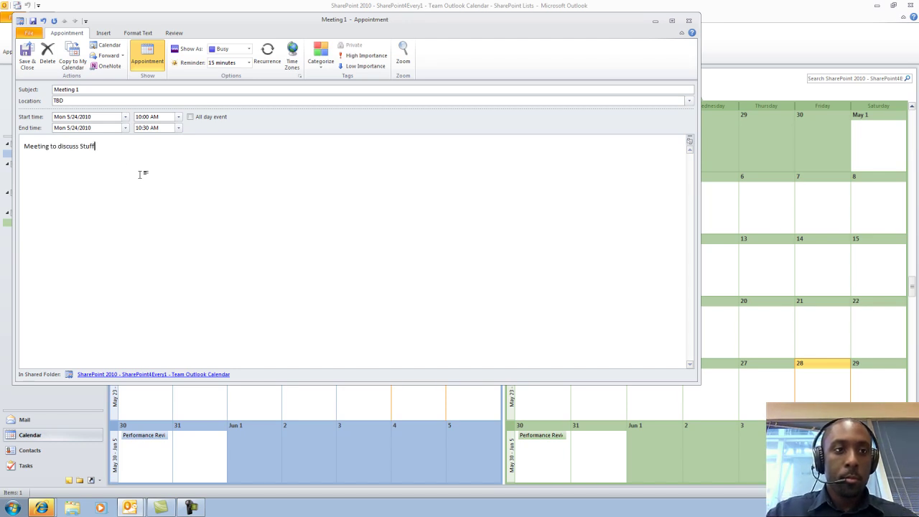
left_click(31, 68)
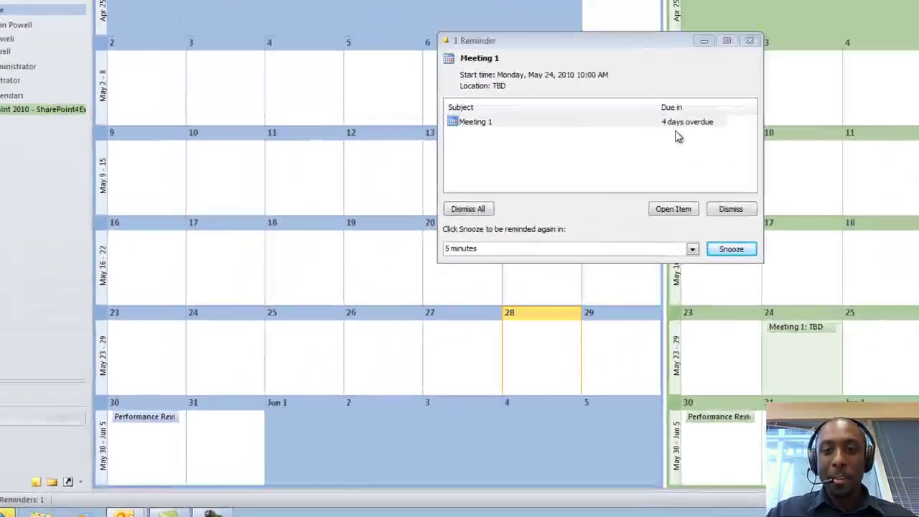
Dismiss the overdue reminder for Meeting 1.
left_click(512, 237)
left_click(695, 118)
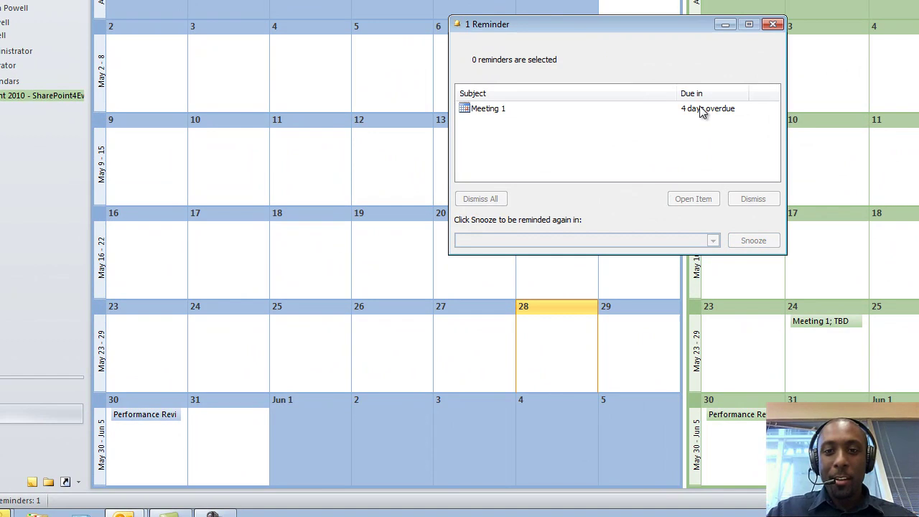
left_click(703, 110)
left_click(754, 200)
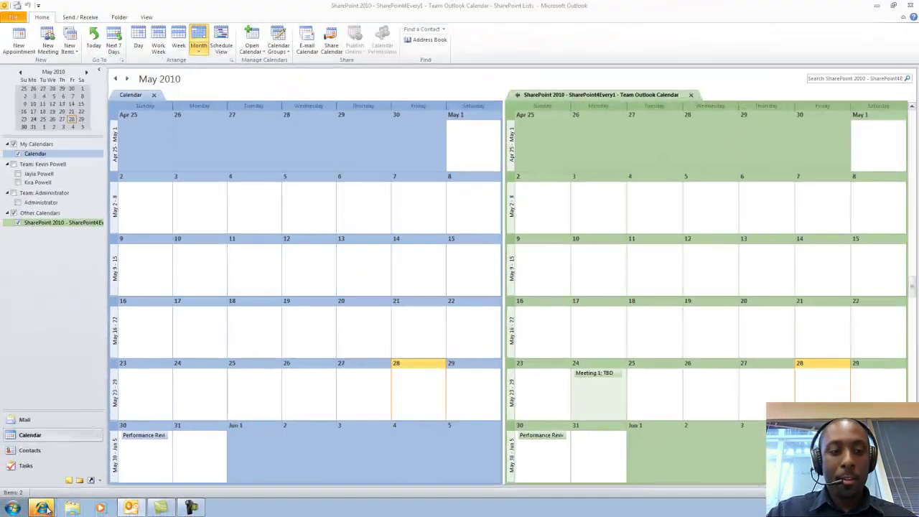
Switch to the SharePoint calendar in Internet Explorer, refresh it, and check the details of Meeting 1.
mouse_move(47, 509)
left_click(61, 477)
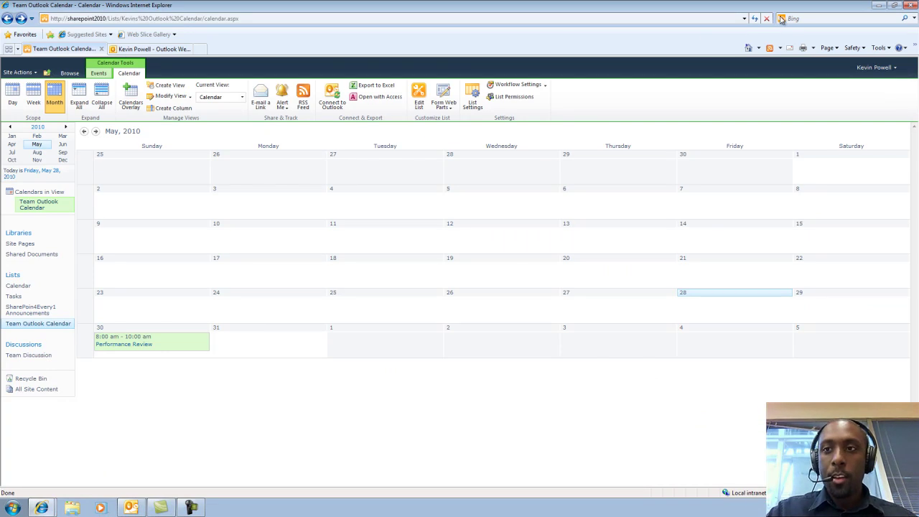
left_click(754, 18)
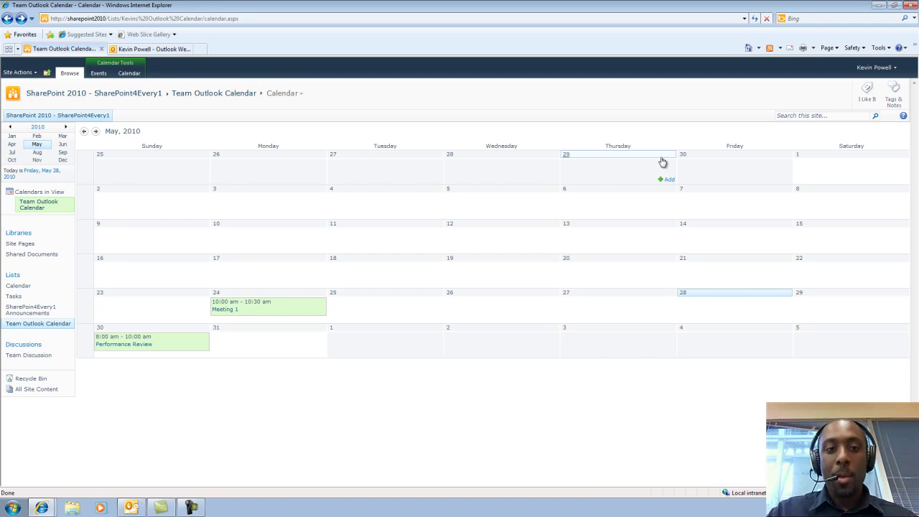
left_click(234, 309)
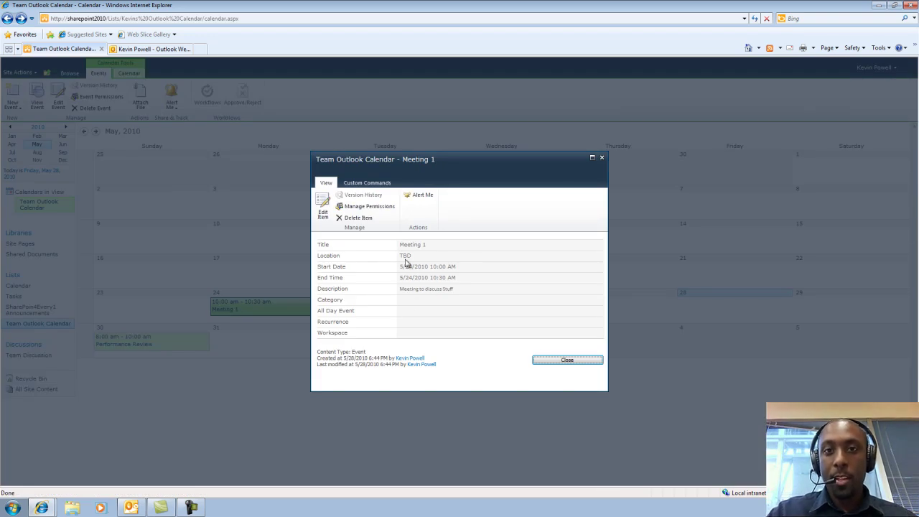
left_click(546, 363)
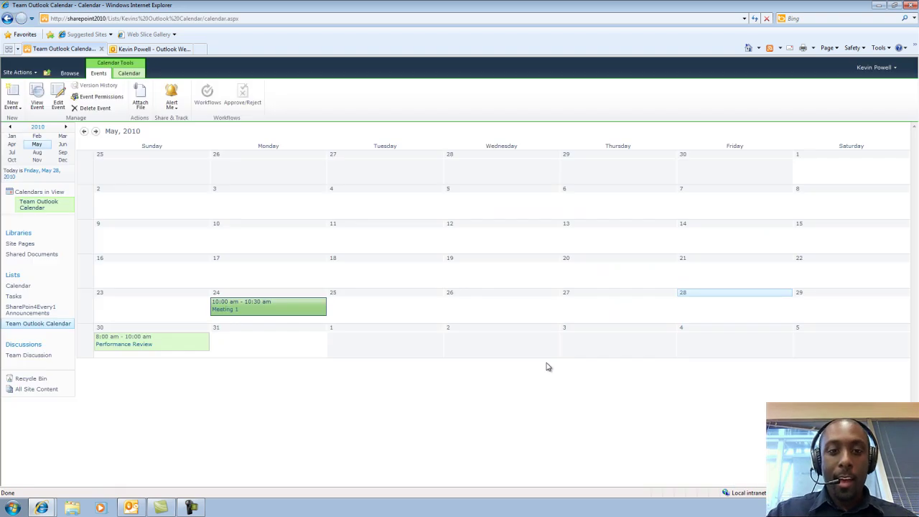
Add a new event on May 26 in the Team Outlook Calendar with title "Meeting 2" and location "TBD".
left_click(483, 305)
mouse_move(482, 304)
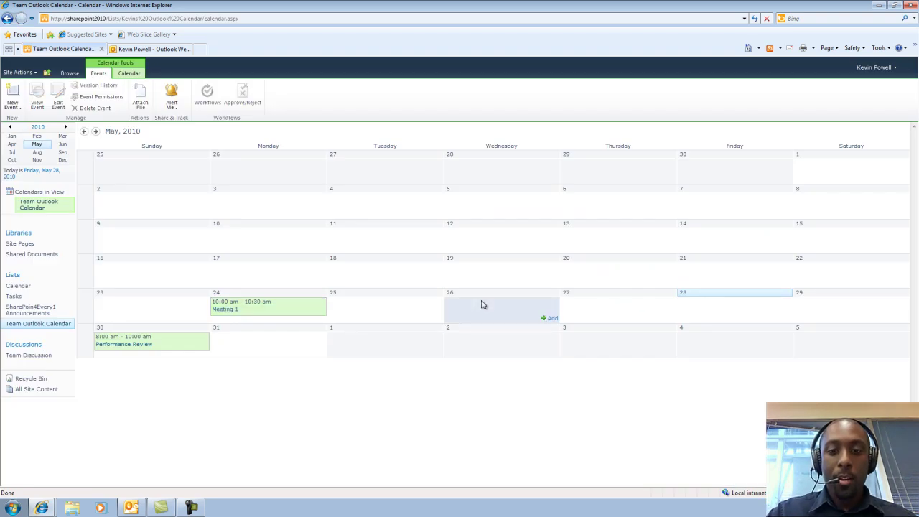
left_click(551, 318)
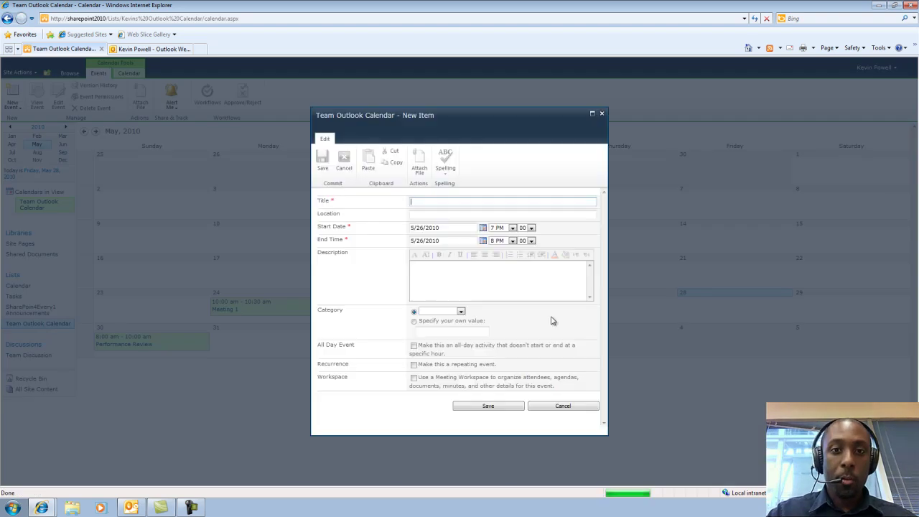
type("Meeting 2")
key("Tab")
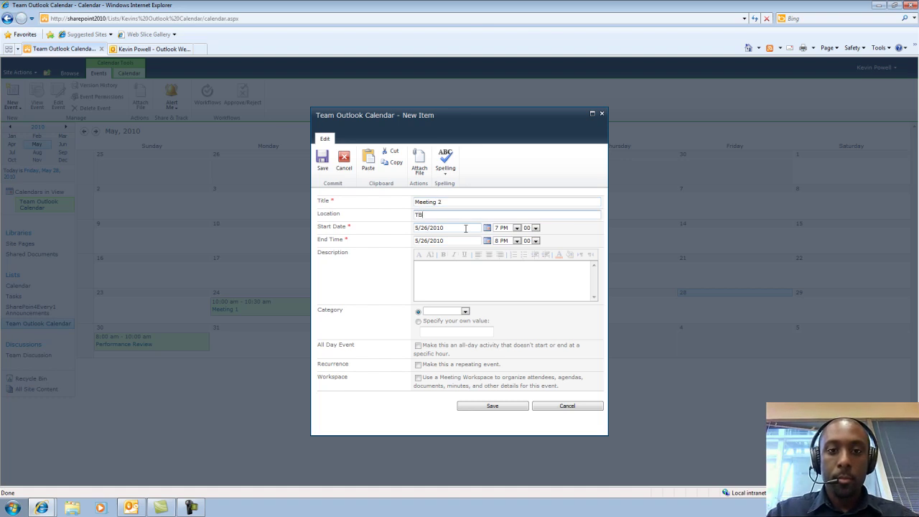
left_click(487, 229)
left_click(487, 229)
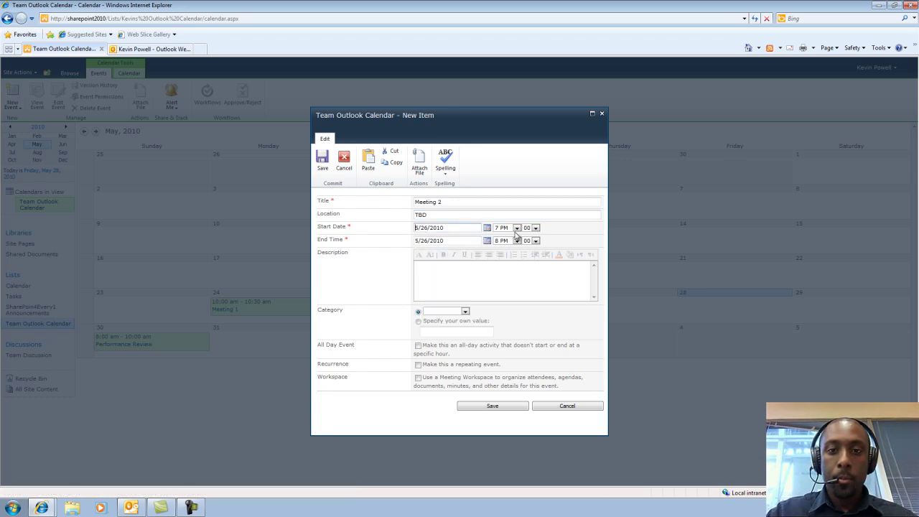
Schedule Meeting 2 from 2 PM to 6 PM, describe it as "Meeting to discuss a new hire", and save the event.
left_click(517, 227)
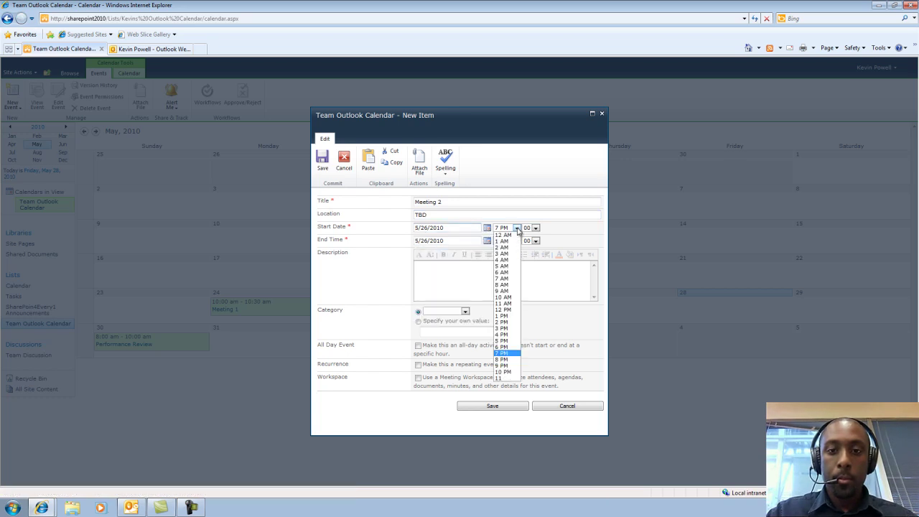
left_click(503, 323)
left_click(517, 241)
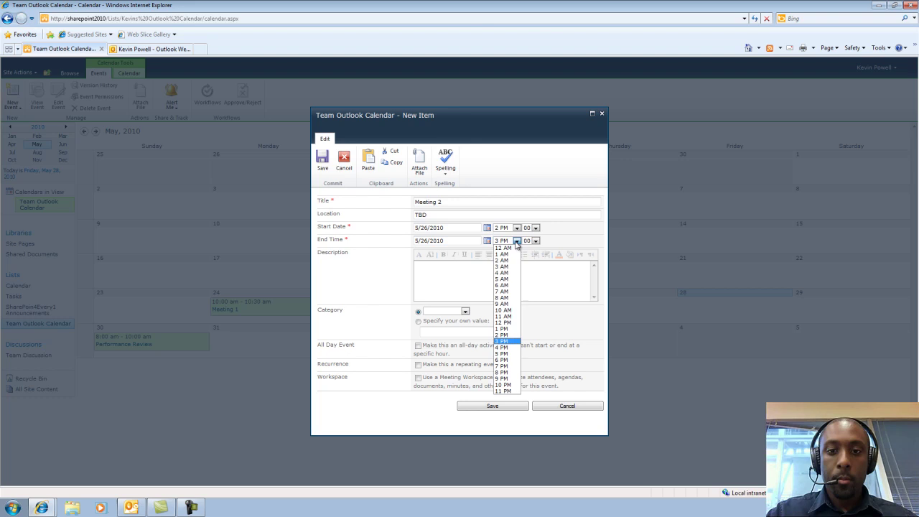
left_click(503, 360)
left_click(482, 265)
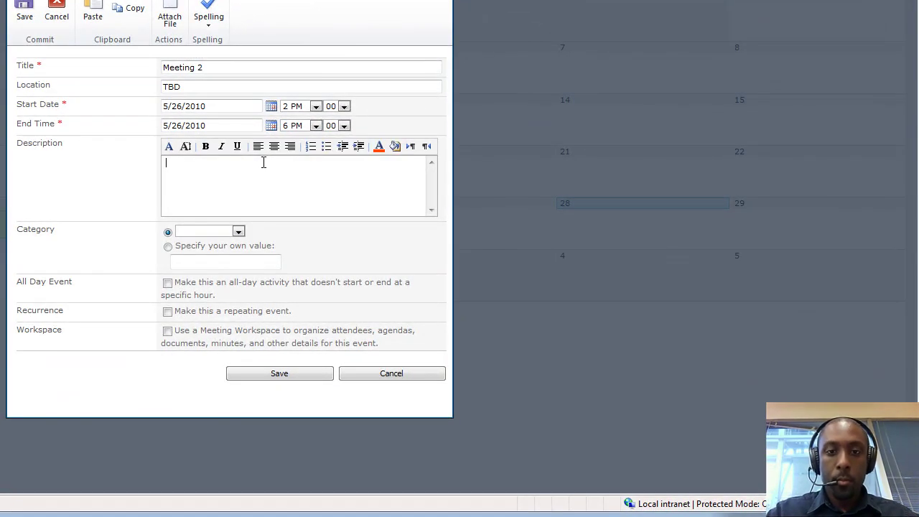
type("Meeting to discuss a new hire")
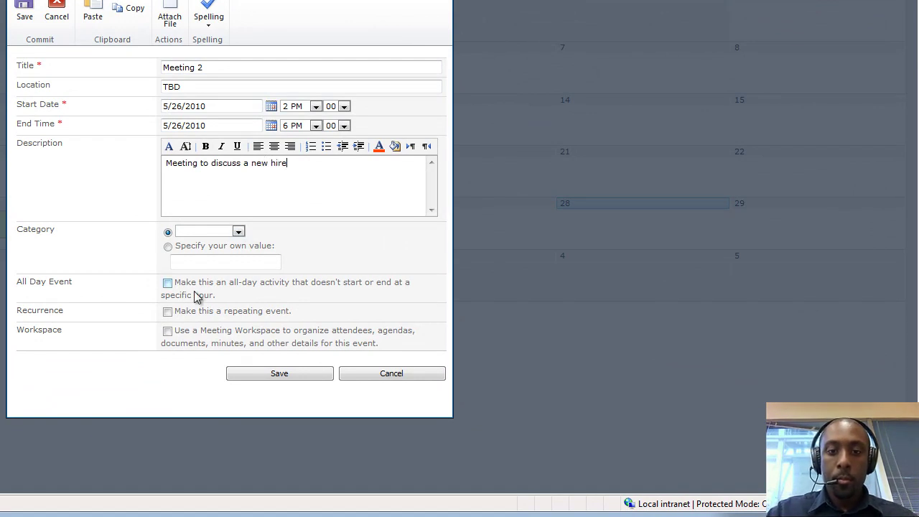
left_click(235, 374)
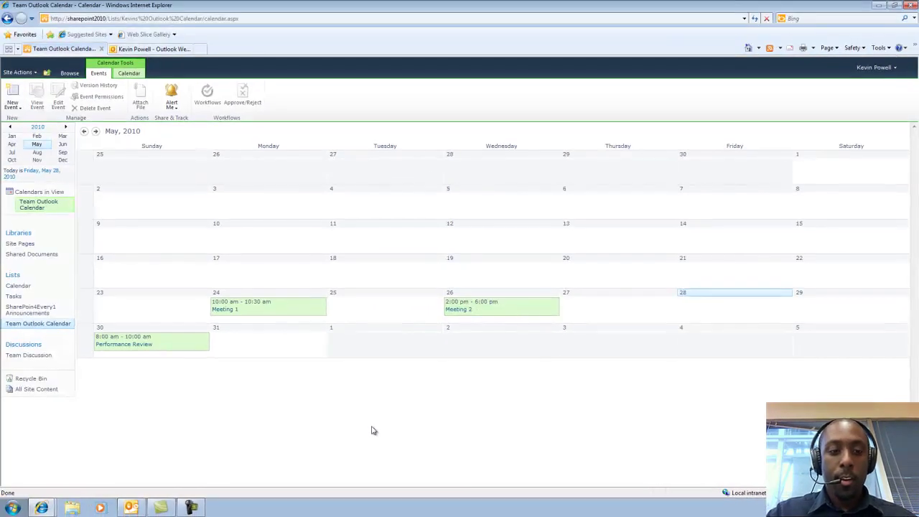
Switch to Outlook and reload the calendar view to check that Meeting 2 has synced to the team calendar.
left_click(131, 508)
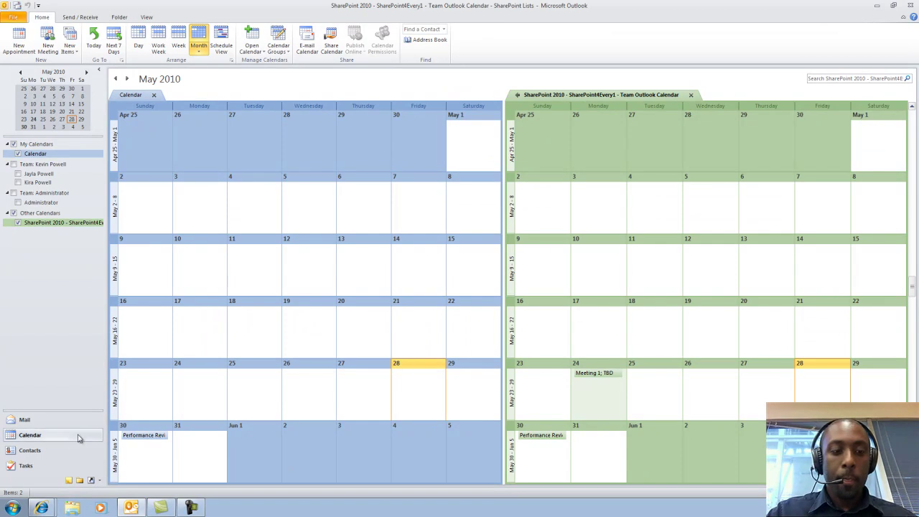
left_click(58, 427)
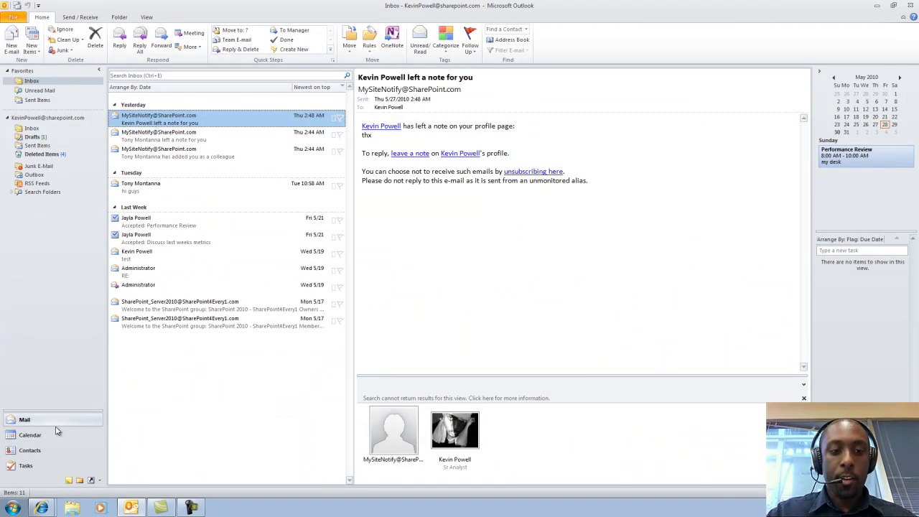
left_click(57, 435)
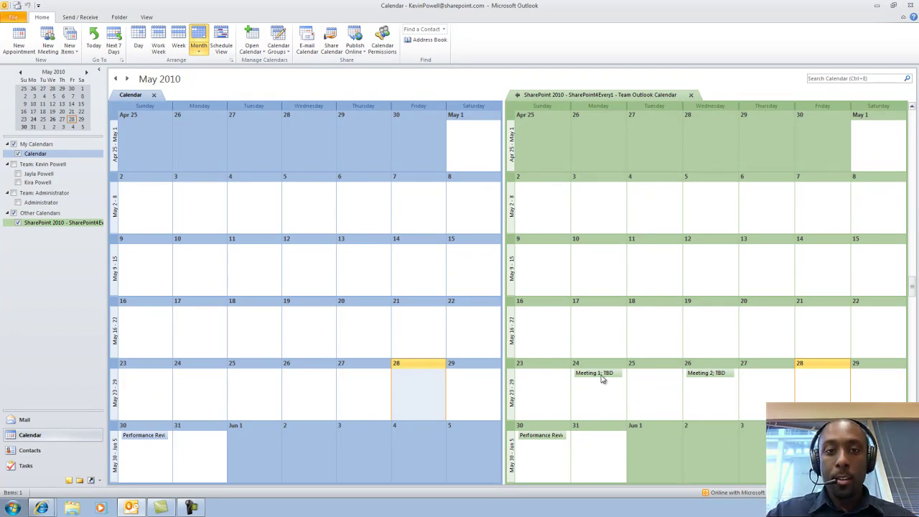
Copy Meeting 1 from the team calendar to May 24 in the personal Outlook calendar.
mouse_move(601, 379)
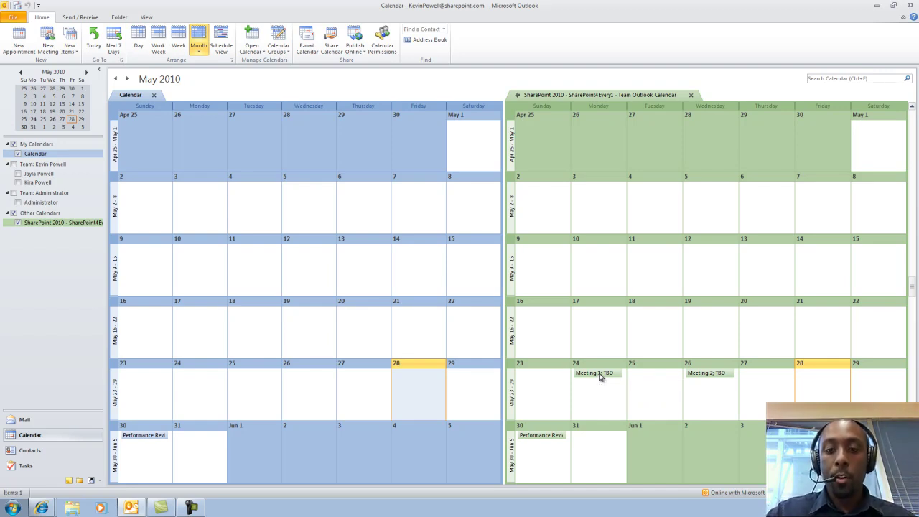
left_click(600, 374)
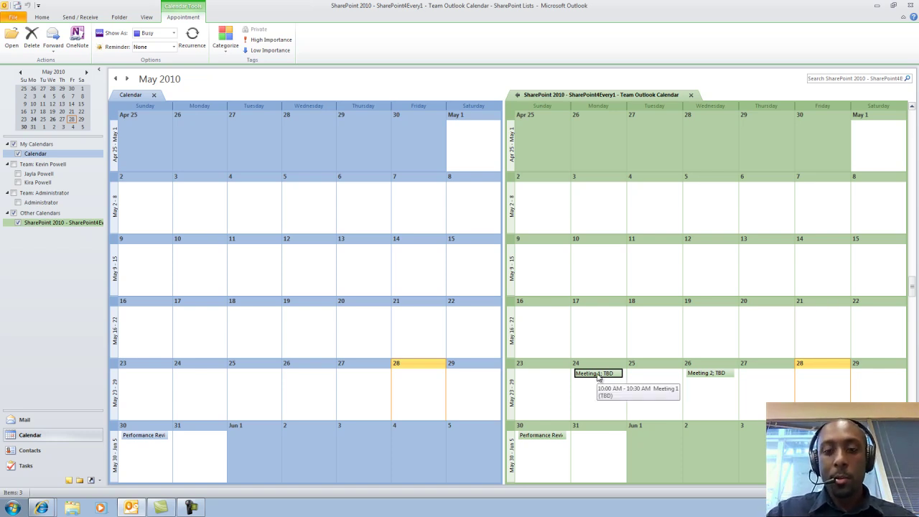
left_click_drag(599, 377, 322, 400)
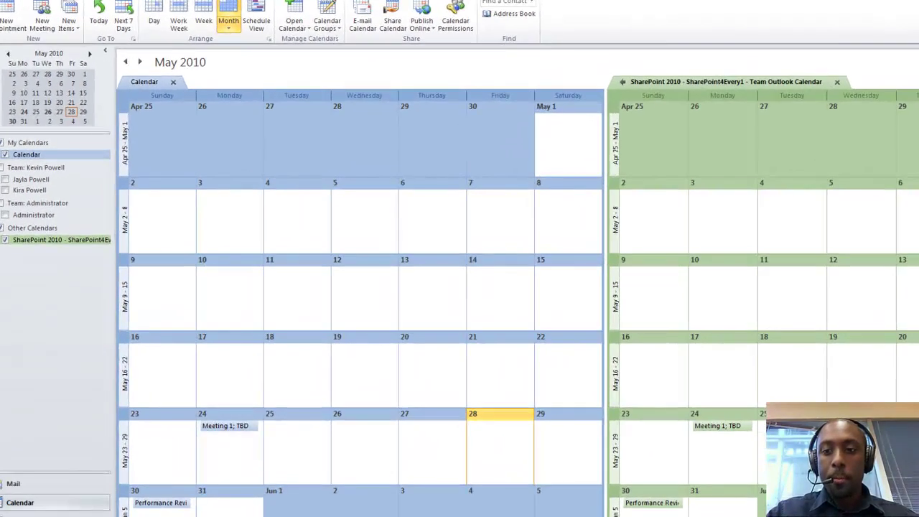
Open the team calendar's Meeting 2 and copy it to the personal calendar, saving the changes.
double_click(855, 426)
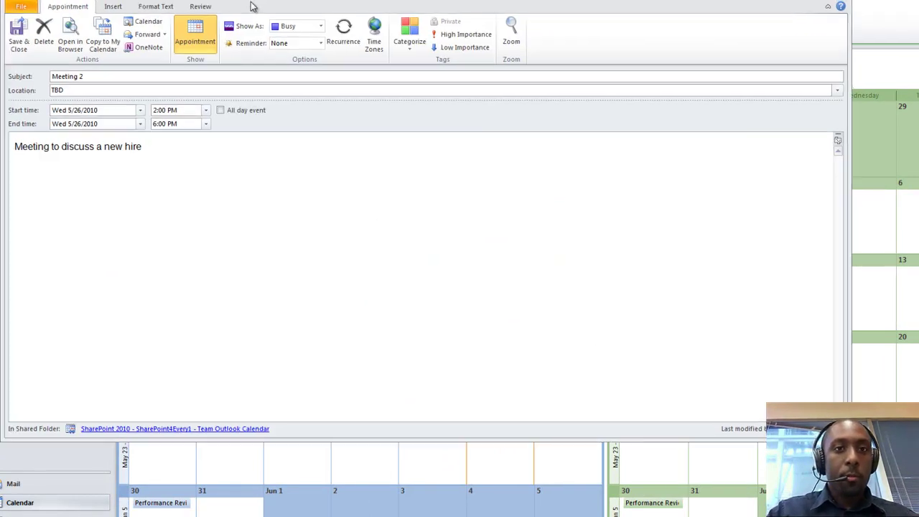
left_click_drag(248, 0, 317, 23)
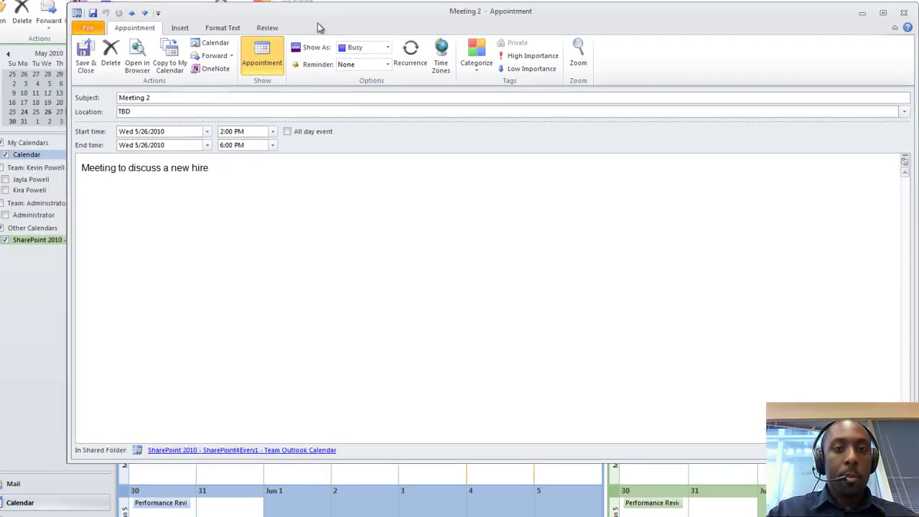
left_click(170, 66)
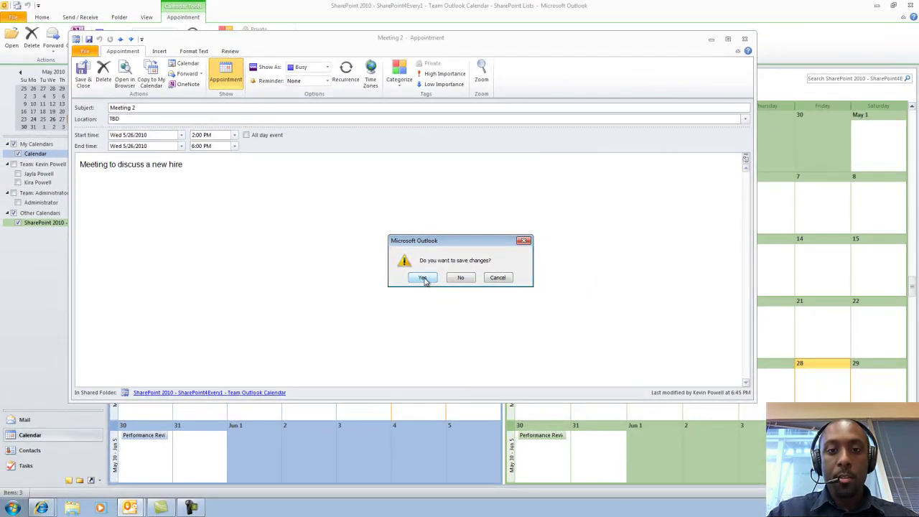
left_click(478, 298)
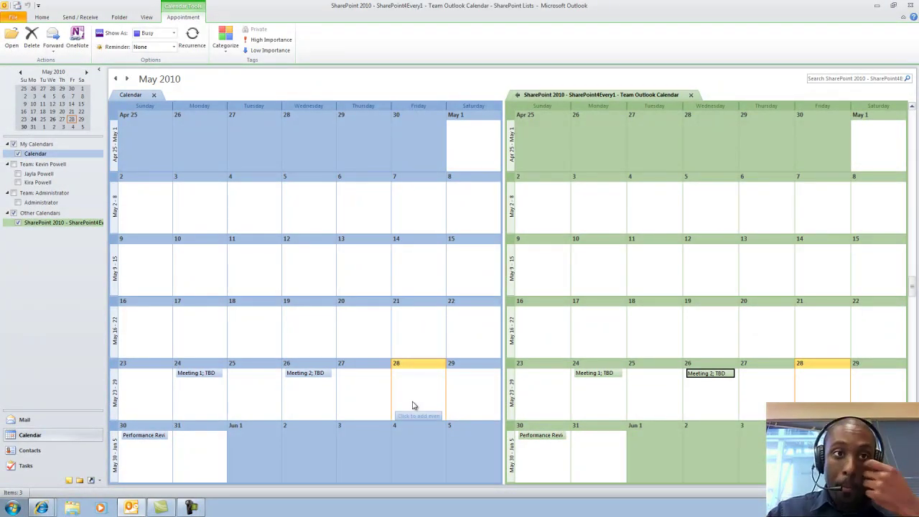
Overlay the personal and team calendars, move the personal copy of Meeting 2 to May 18, and restore the side-by-side view.
left_click(147, 18)
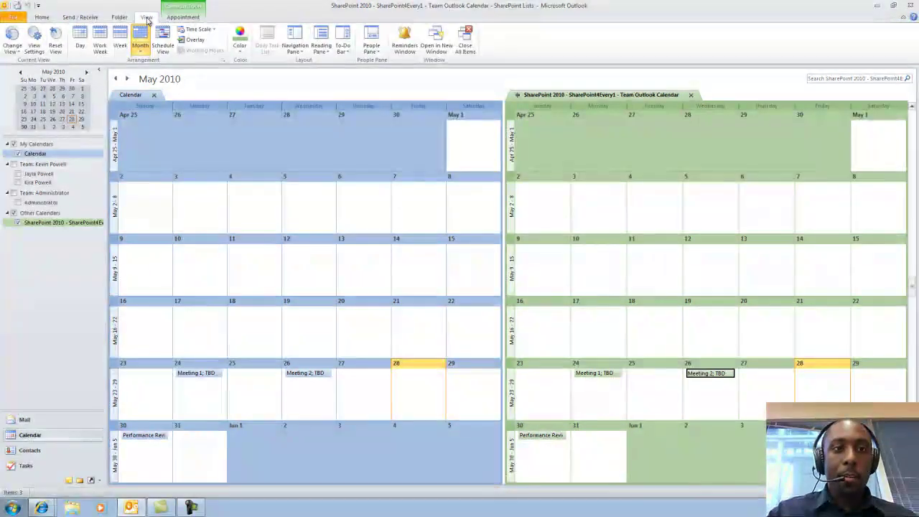
left_click(192, 40)
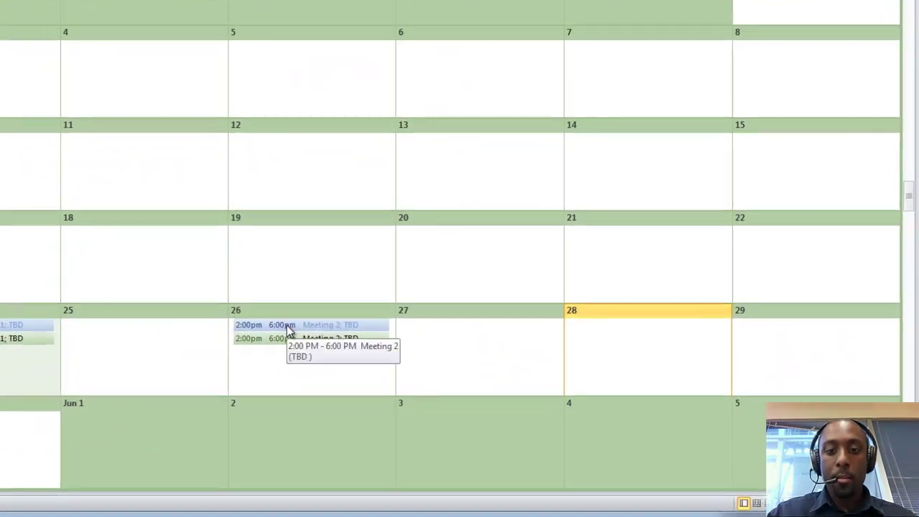
left_click_drag(417, 355, 346, 298)
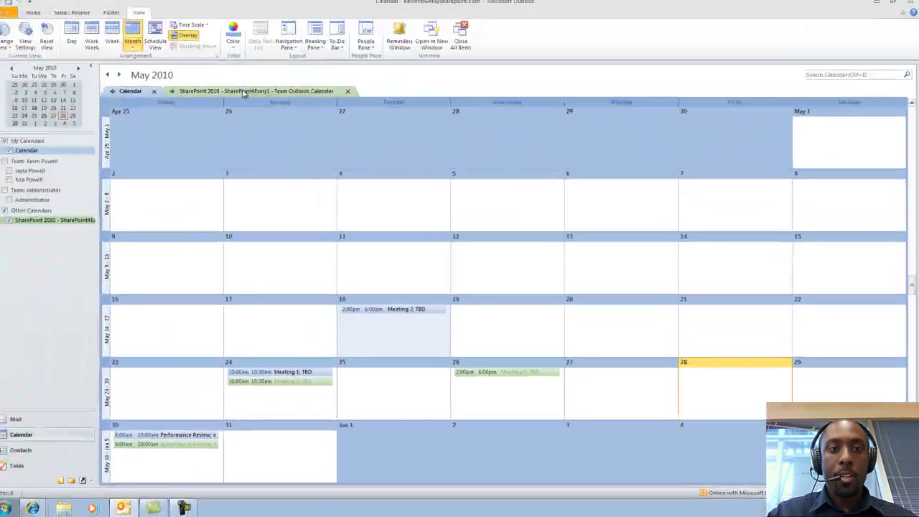
left_click(245, 92)
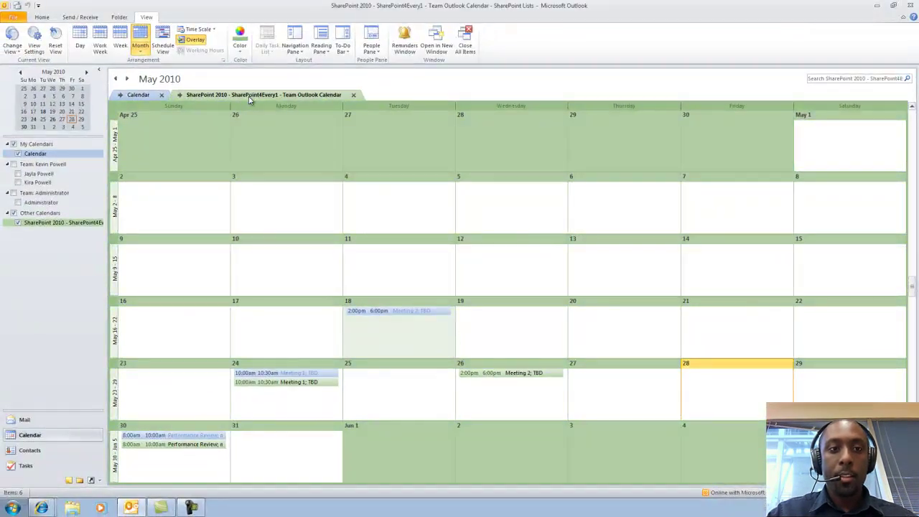
left_click(193, 39)
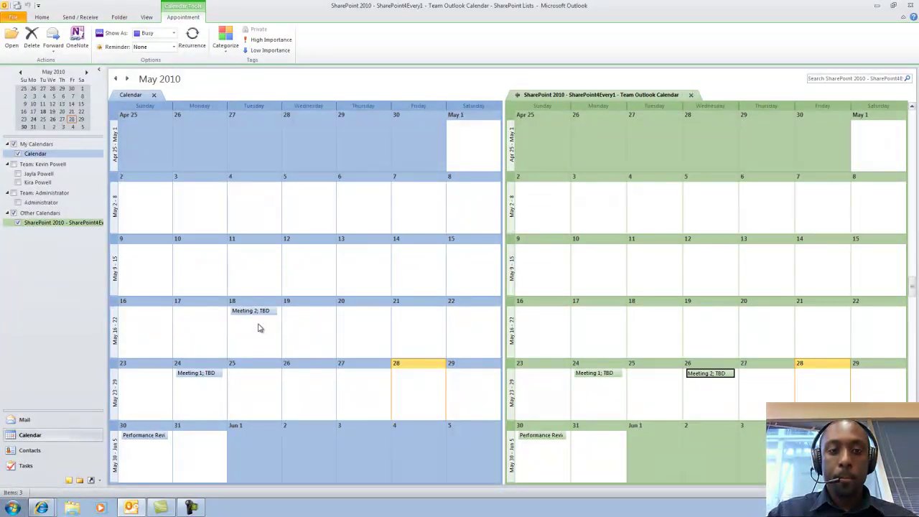
Move the personal copy of Meeting 2 to May 27, and refresh the SharePoint calendar in Internet Explorer to check its events.
left_click_drag(256, 312, 351, 383)
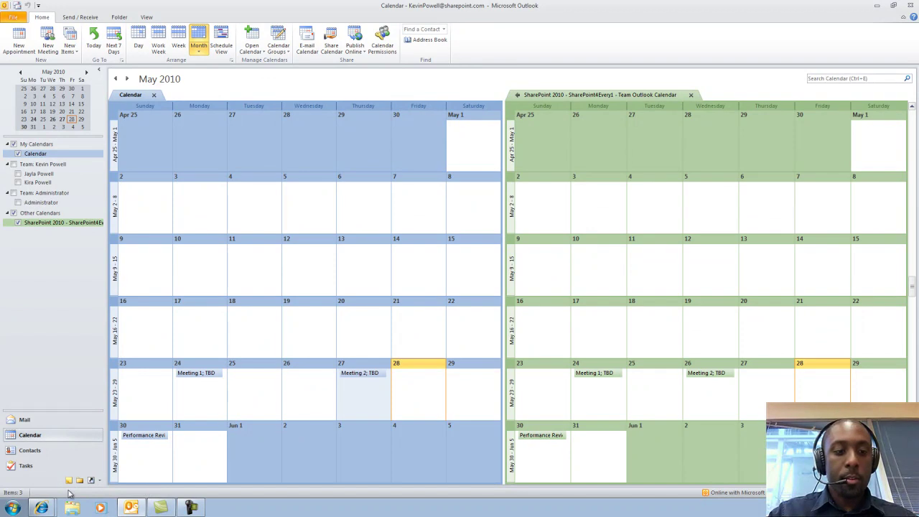
left_click(42, 507)
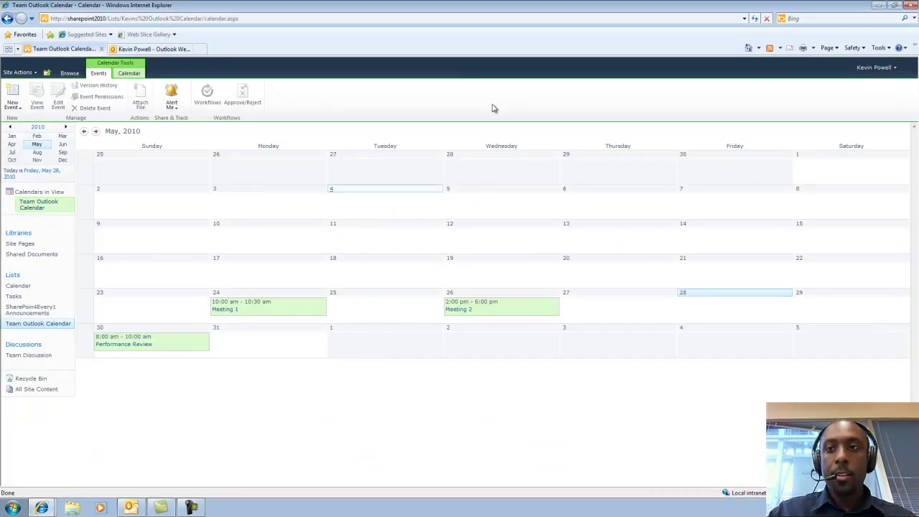
left_click(756, 19)
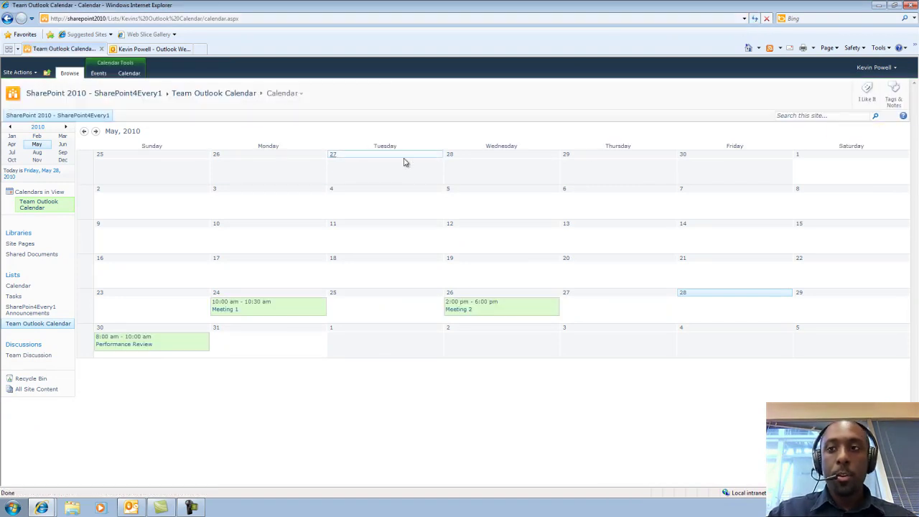
Open the signed-in user's SharePoint profile and go to the My Content page of My Site.
left_click(874, 68)
left_click(839, 110)
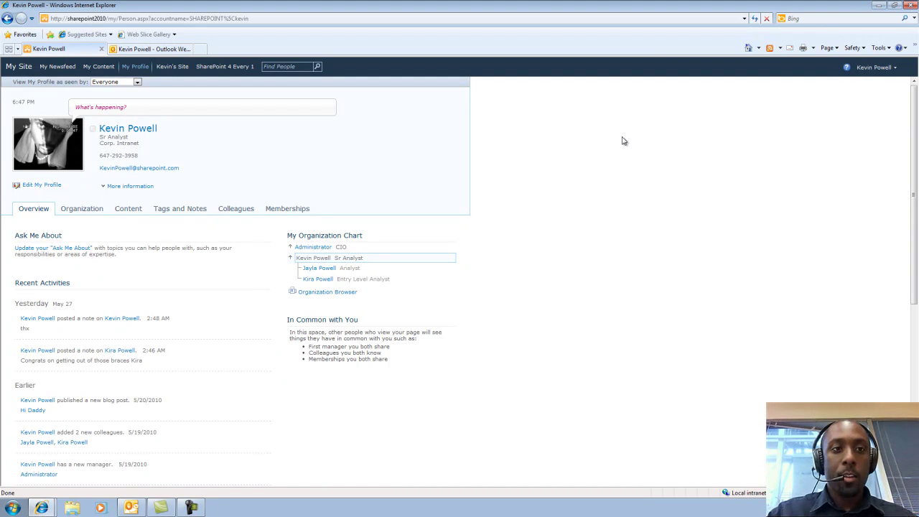
left_click(106, 66)
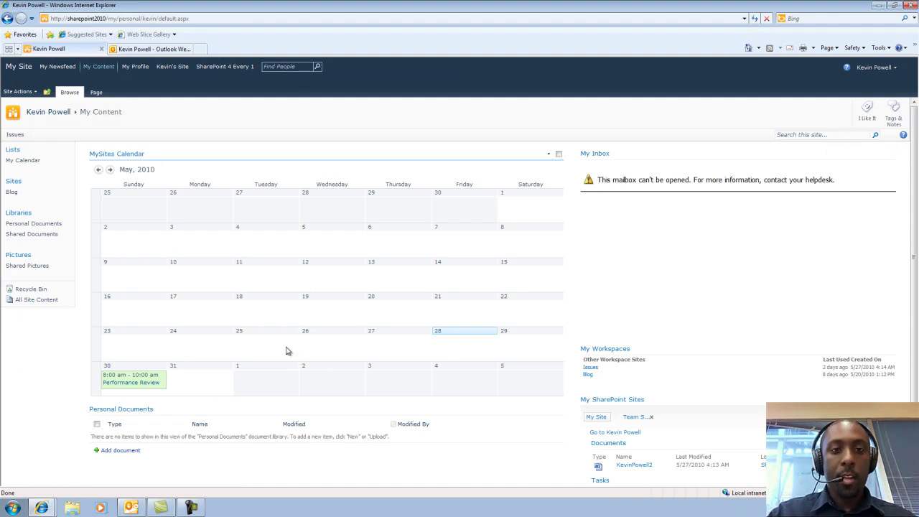
Connect the MySites Calendar to Outlook, allowing the website to open the program and confirming the connection.
left_click(237, 153)
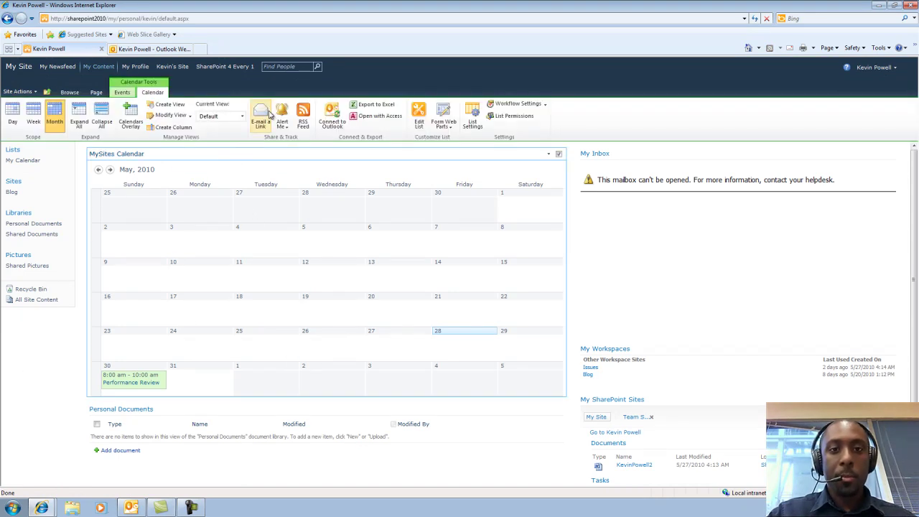
left_click(331, 119)
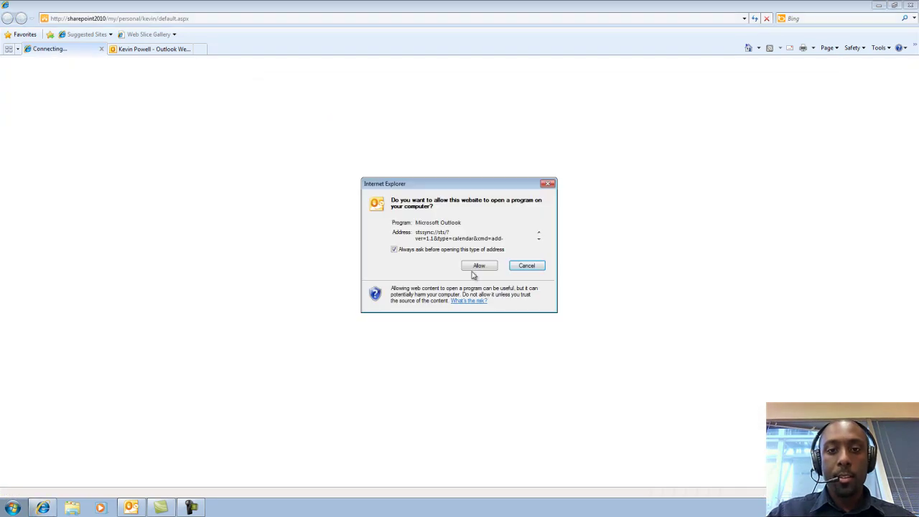
left_click(478, 266)
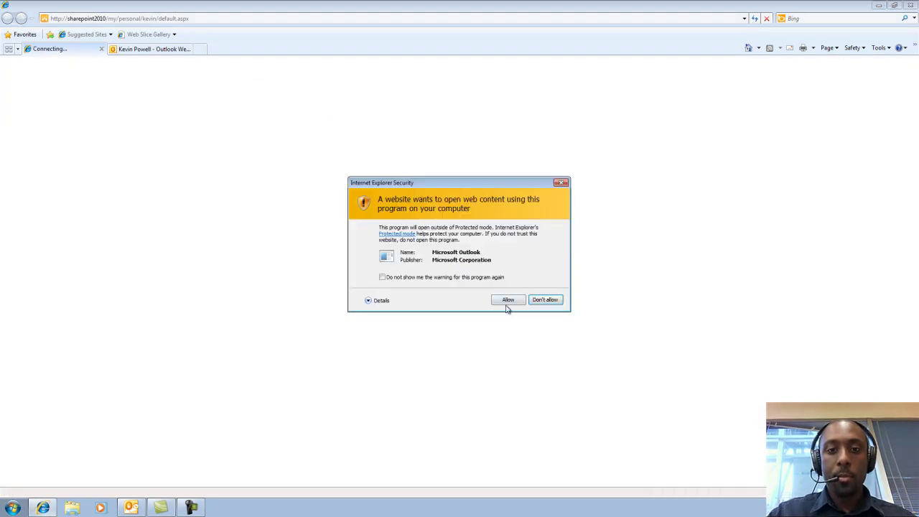
left_click(508, 300)
left_click(486, 286)
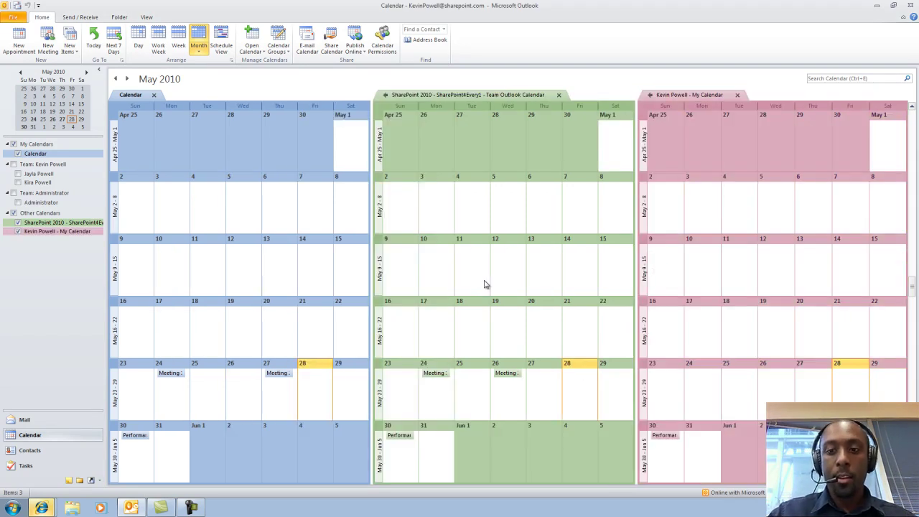
Copy Meeting 2 and Meeting 1 from the team calendar to May 26 and May 24 in the connected My Calendar.
left_click(505, 375)
left_click_drag(505, 374, 703, 377)
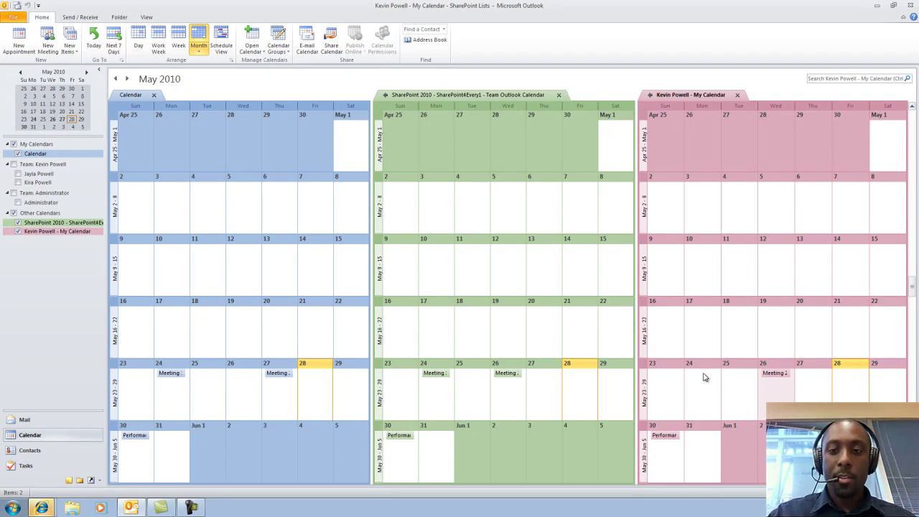
left_click_drag(440, 381, 599, 377)
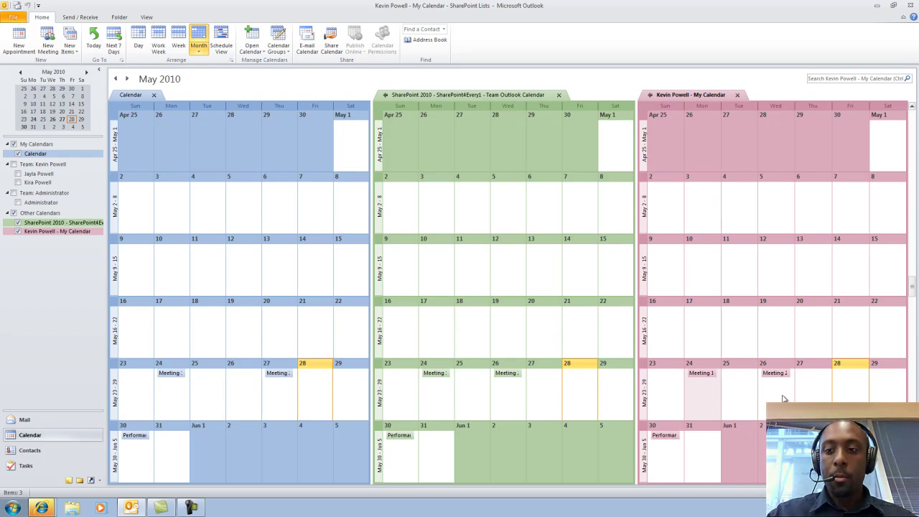
Create a May 27 appointment in My Calendar with subject "Meeting 3", location "My Location" and the note "Just talk about team spirit".
left_click(821, 370)
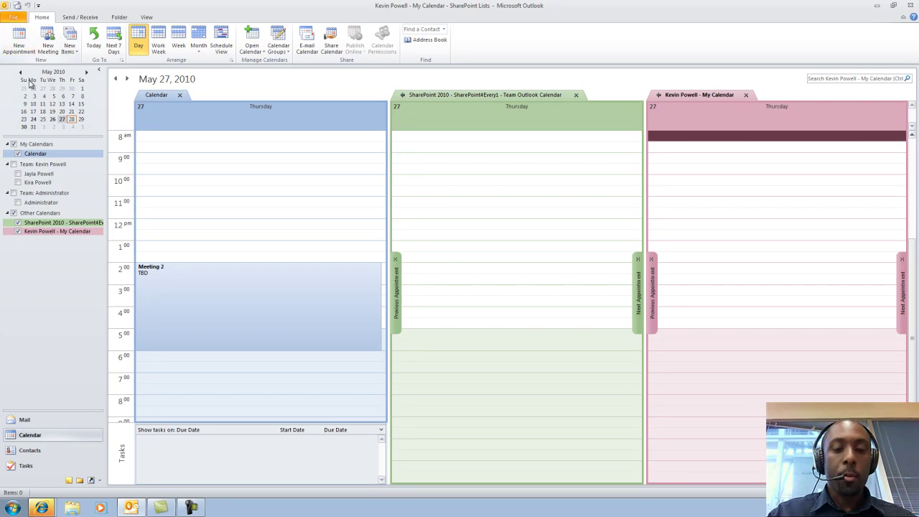
left_click(19, 39)
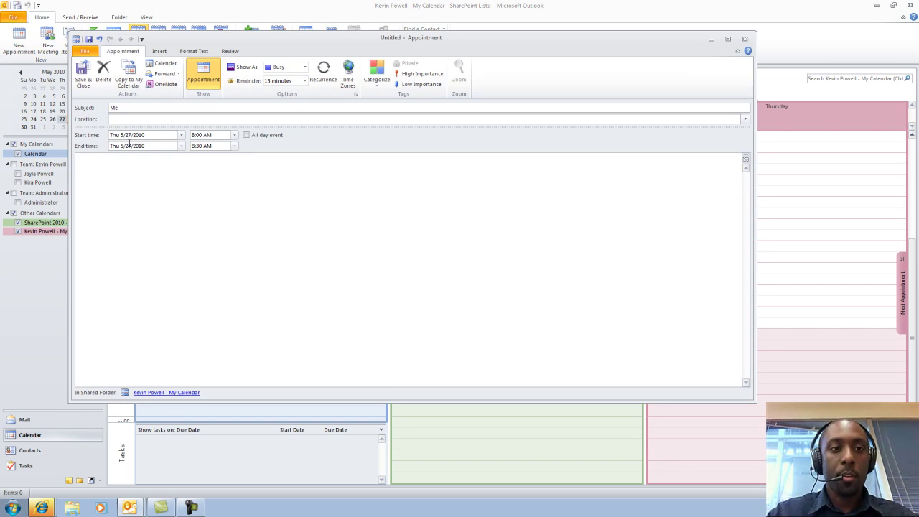
type("Meeting 3")
key("Tab")
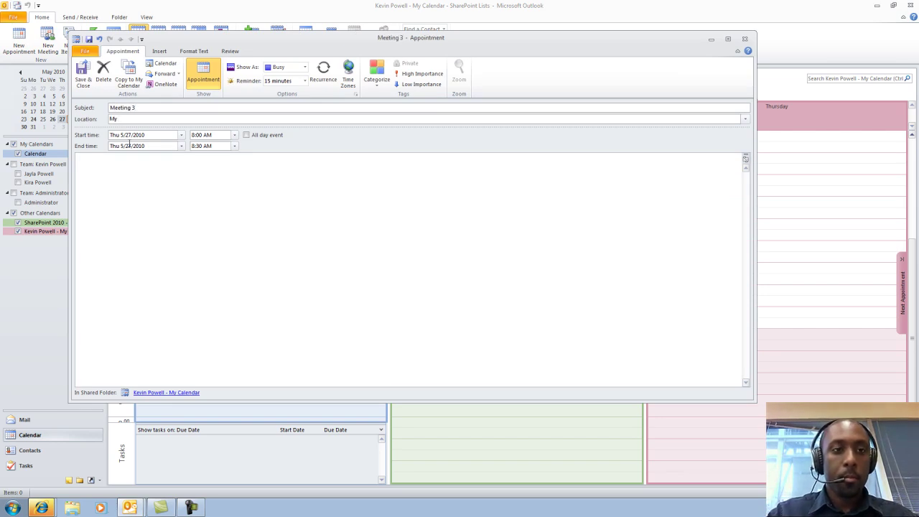
type("My Location")
key("Tab")
key("Tab")
key("Tab")
key("Tab")
key("Tab")
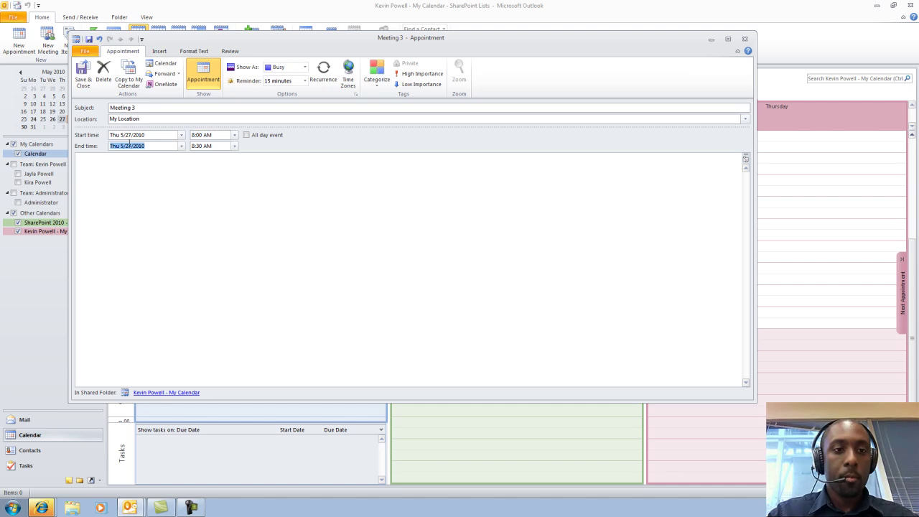
key("Tab")
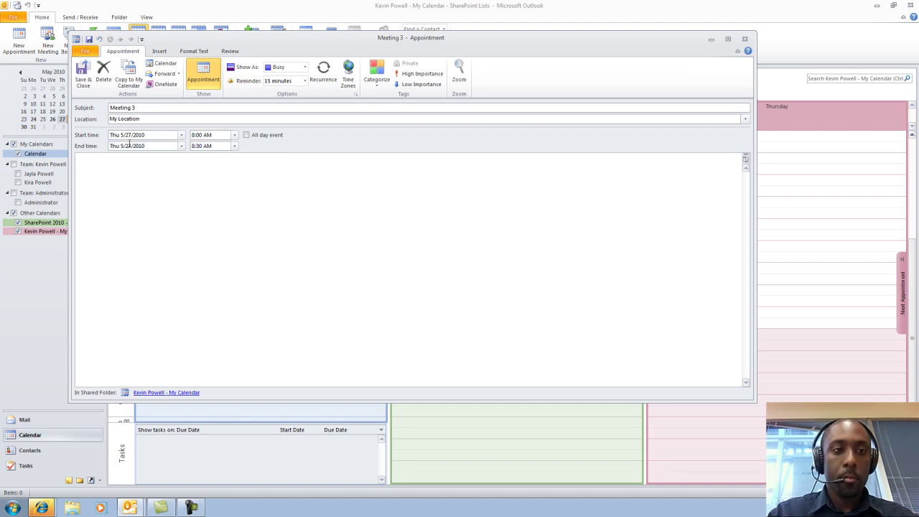
type("Just talk about team spirit")
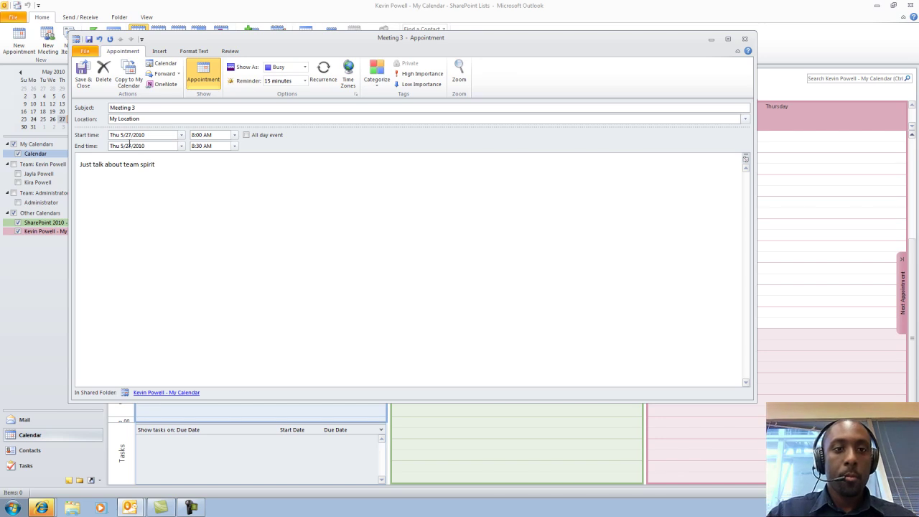
Set Meeting 3 to start at 11:00 AM, and save and close the appointment.
left_click(234, 135)
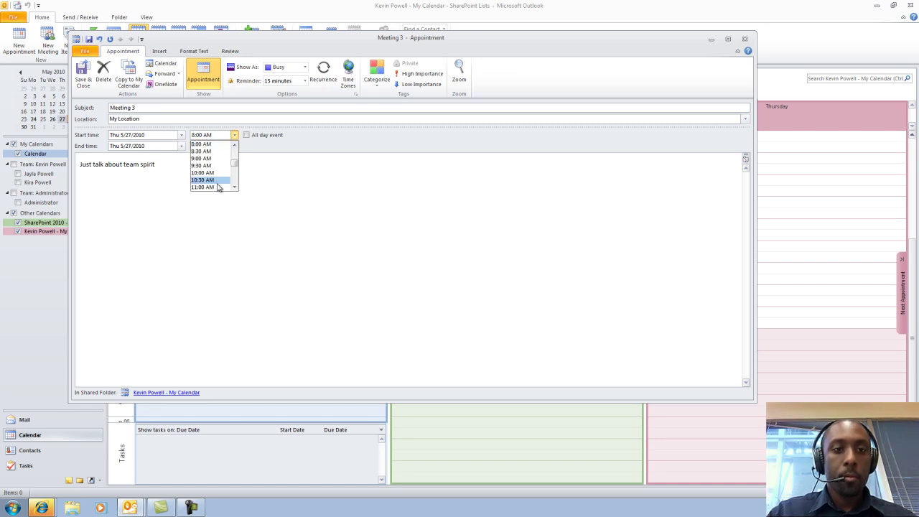
left_click(215, 187)
left_click(226, 205)
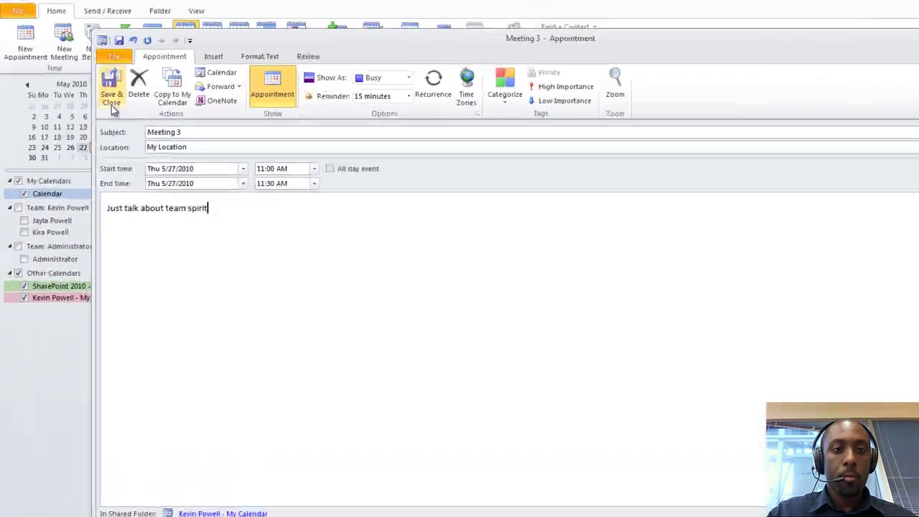
left_click(112, 98)
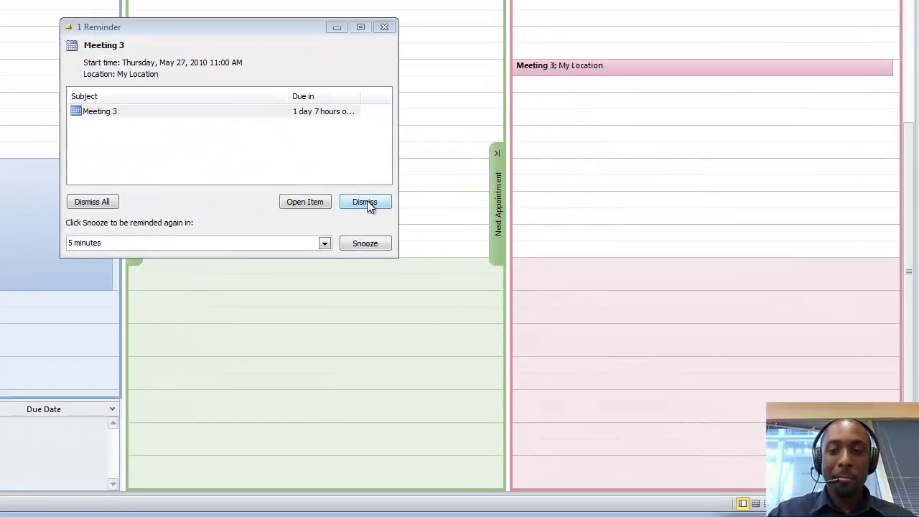
Dismiss the Meeting 3 reminder and display all the connected calendars in Month view.
left_click(828, 419)
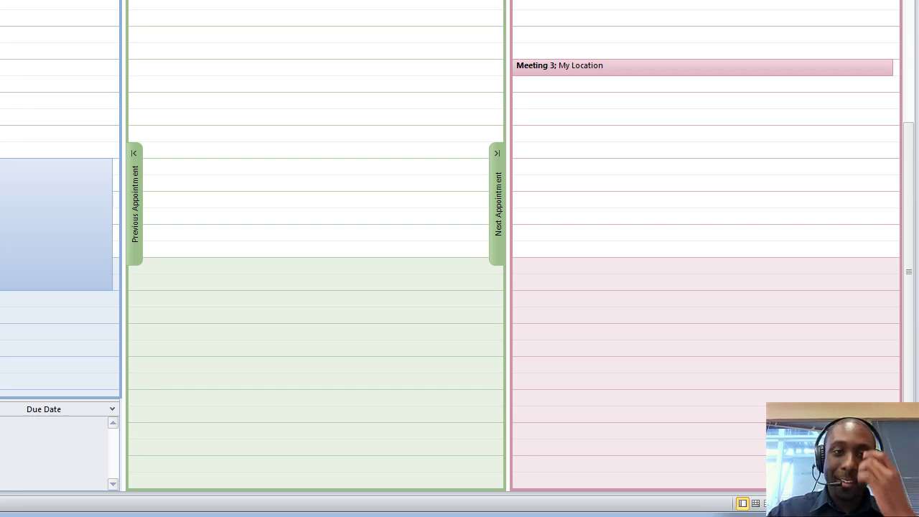
key("ctrl+alt+5")
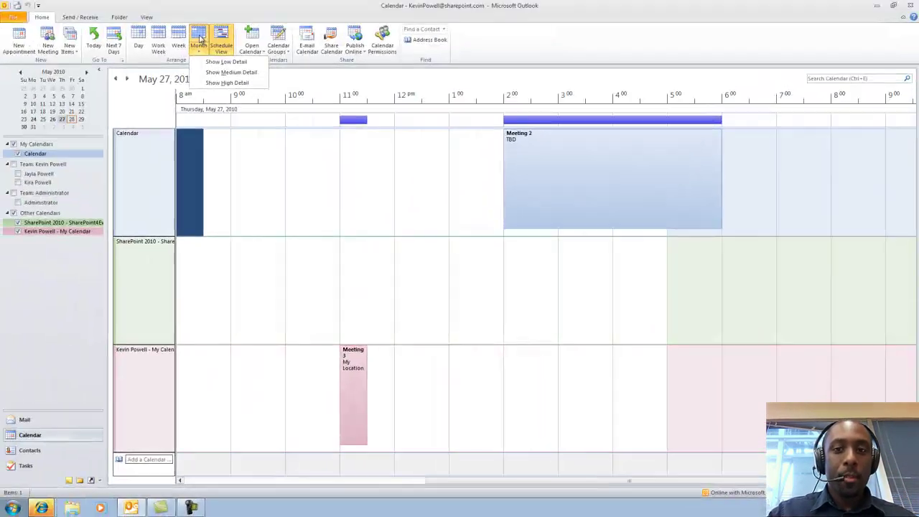
left_click(199, 39)
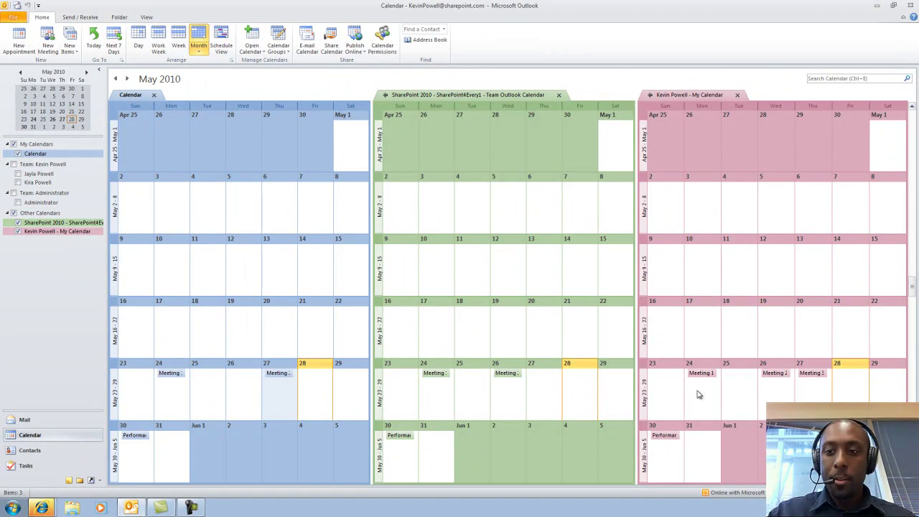
Switch to Internet Explorer and reload the My Site page to check the MySites Calendar for the copied and new meetings.
mouse_move(816, 377)
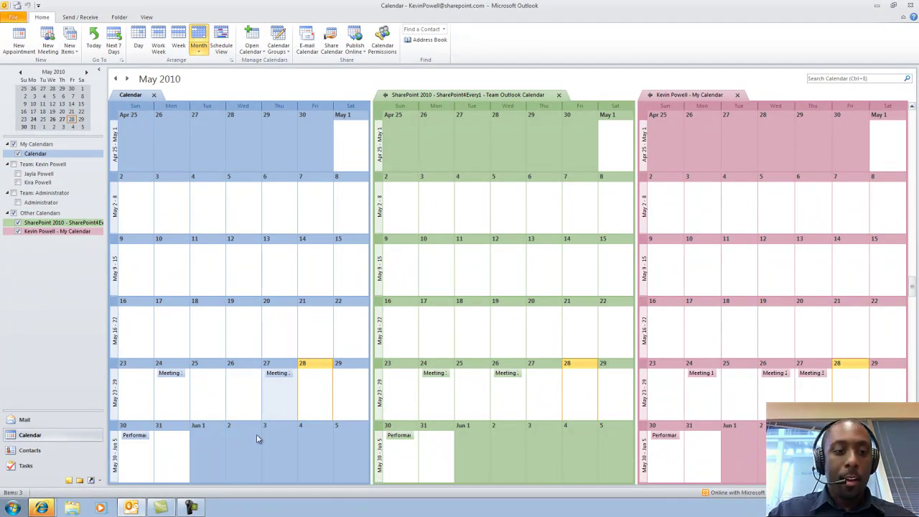
left_click(43, 507)
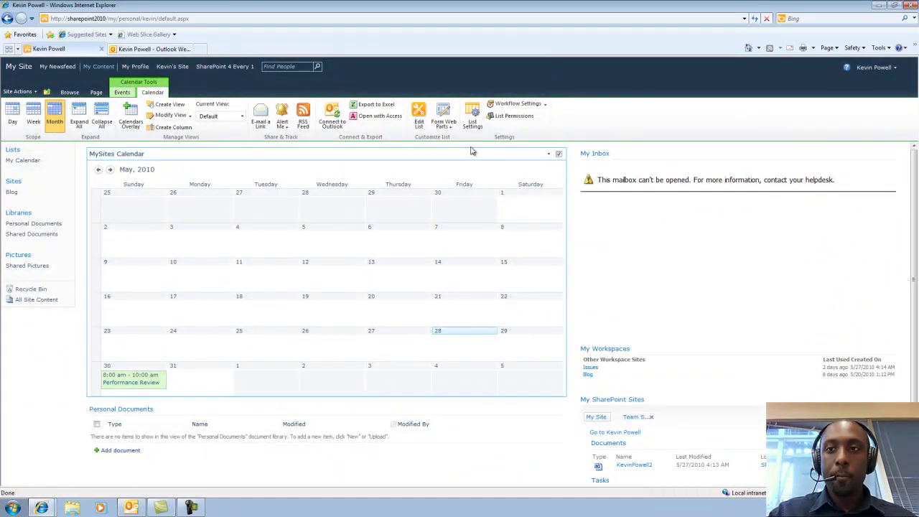
left_click(755, 18)
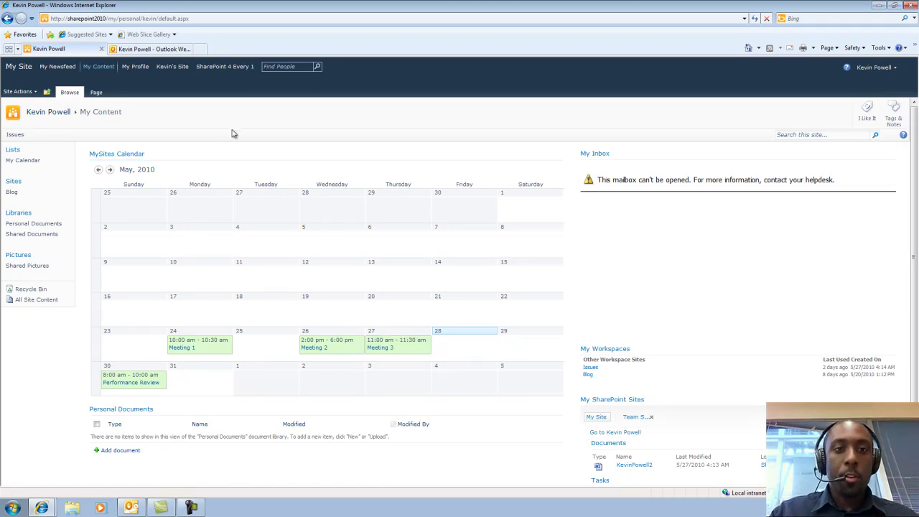
Open the MySites Calendar's overlay settings and review the Team Outlook Calendar entry and its list options, cancelling without changes.
left_click(231, 154)
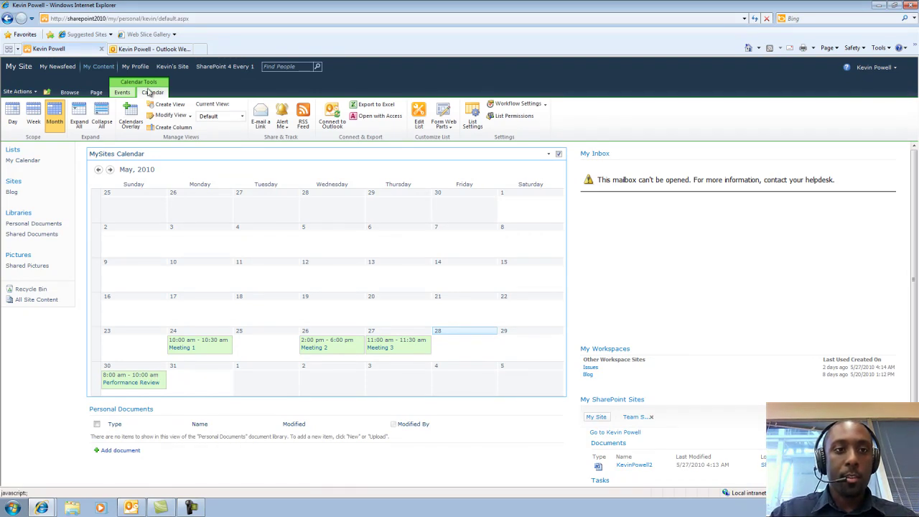
left_click(135, 121)
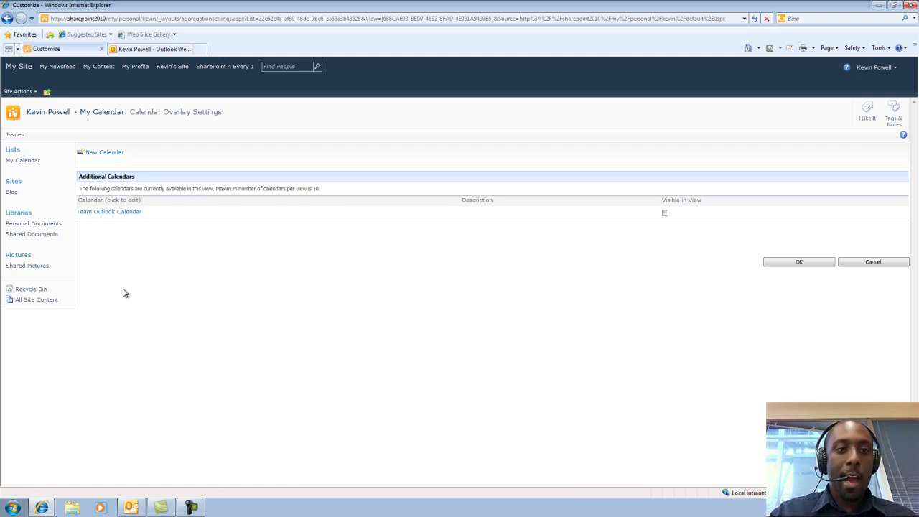
left_click(104, 213)
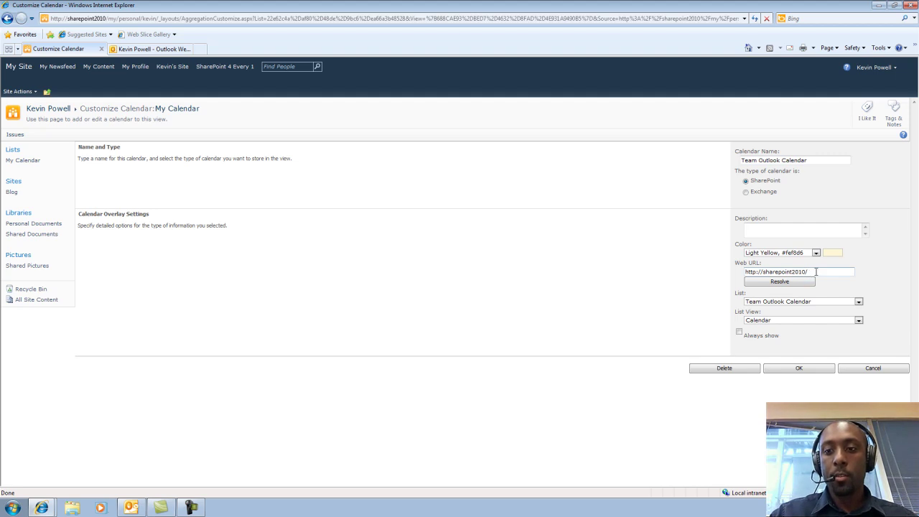
left_click(776, 302)
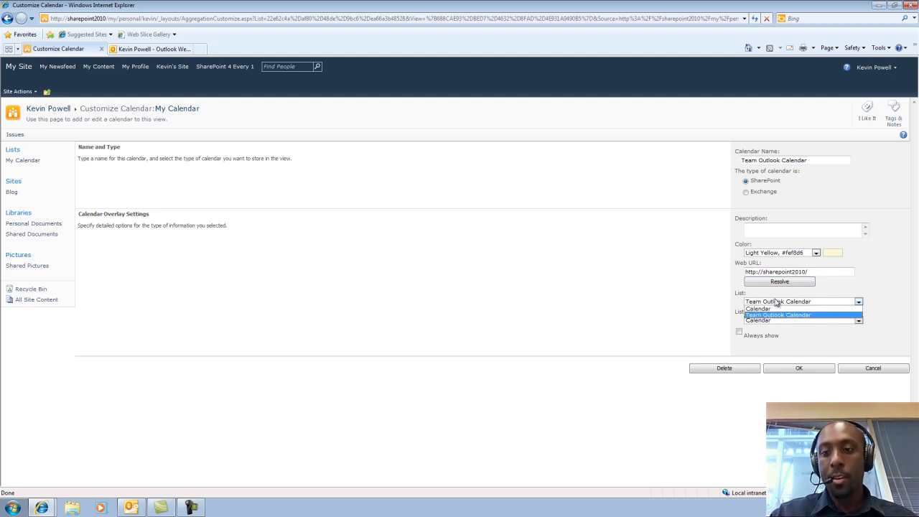
left_click(777, 303)
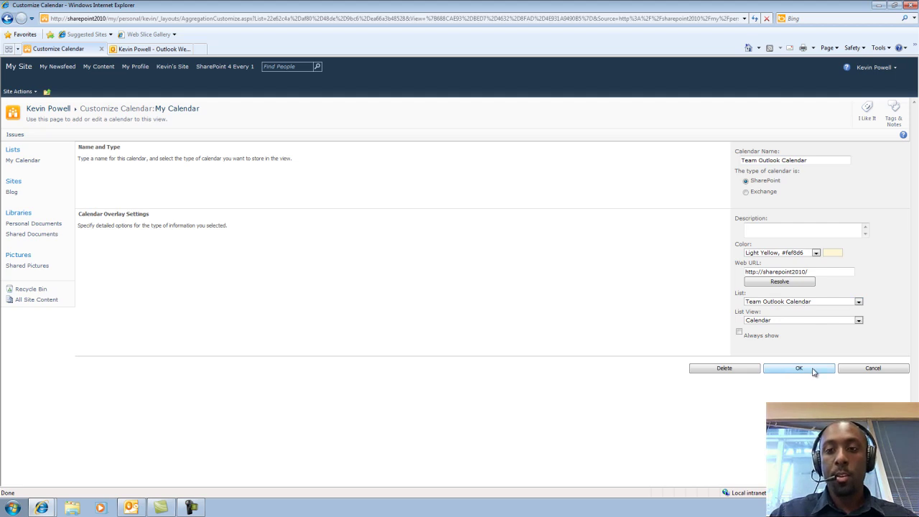
left_click(857, 370)
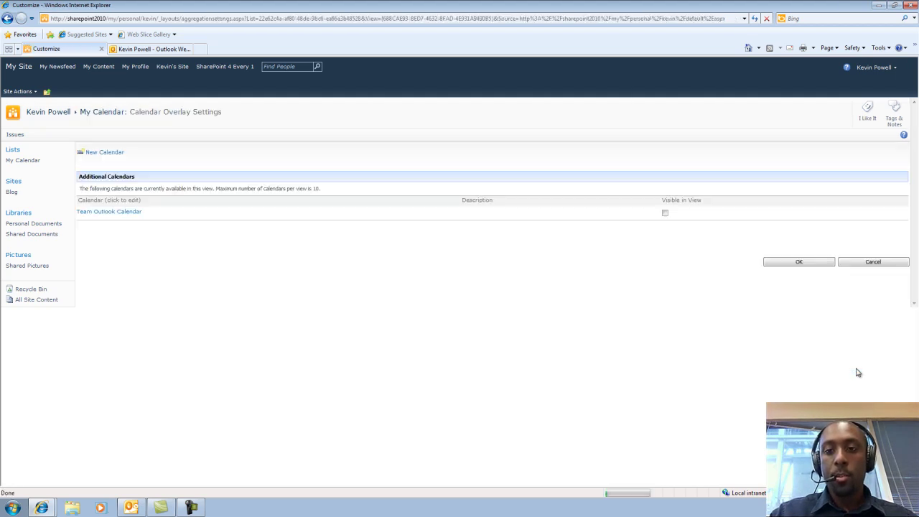
Make the Team Outlook Calendar visible in the MySites Calendar view, save the overlay settings, and switch back to Outlook.
left_click(665, 214)
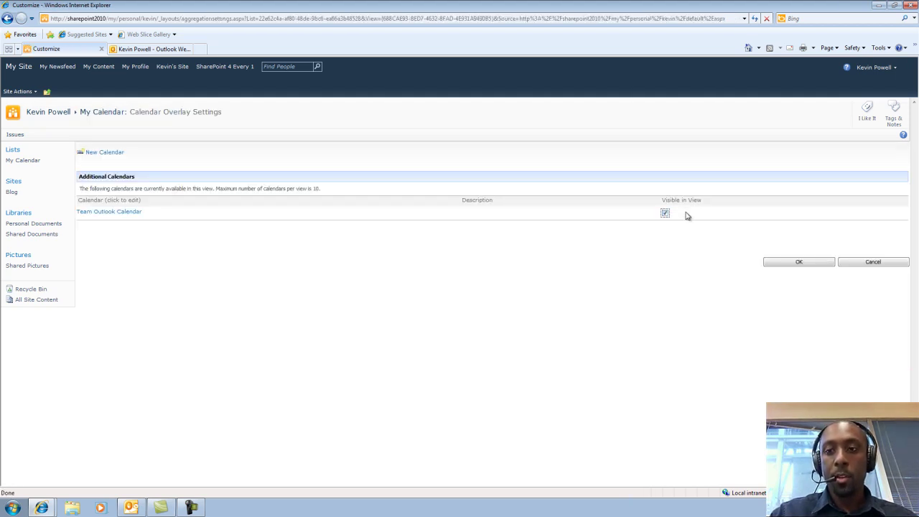
left_click(799, 262)
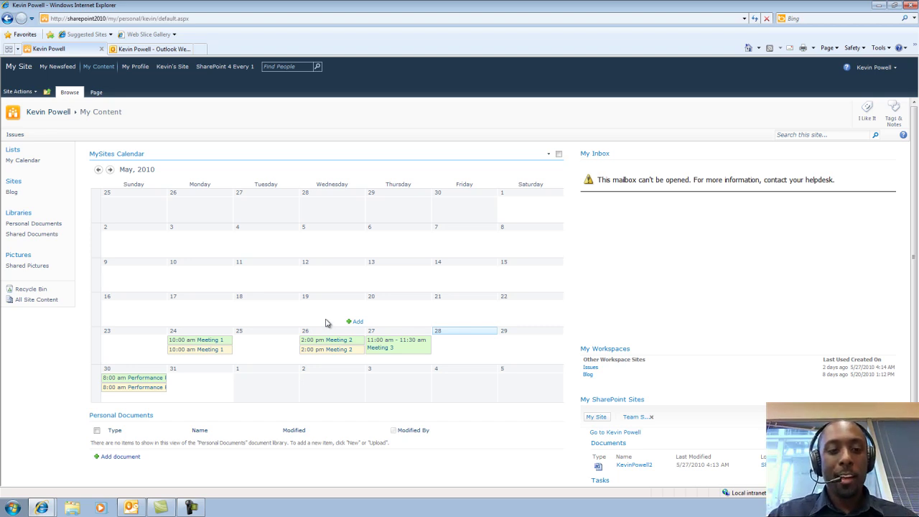
left_click(132, 509)
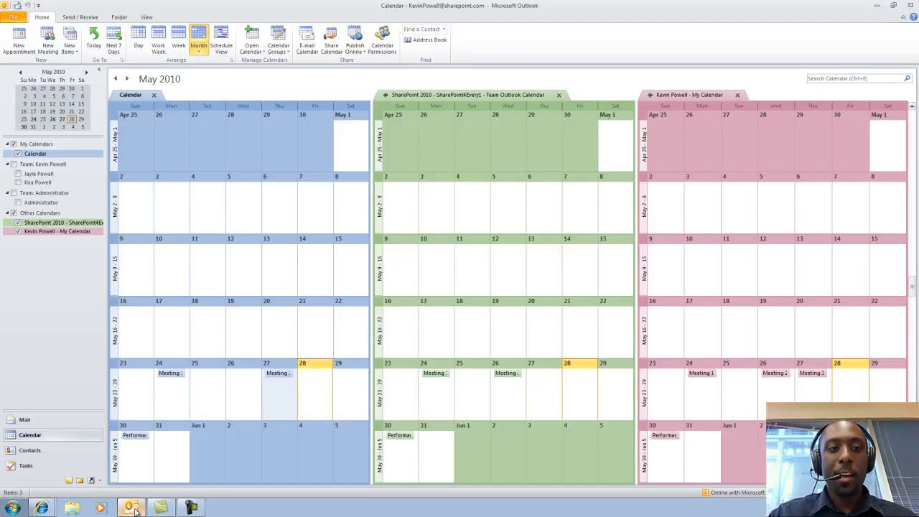